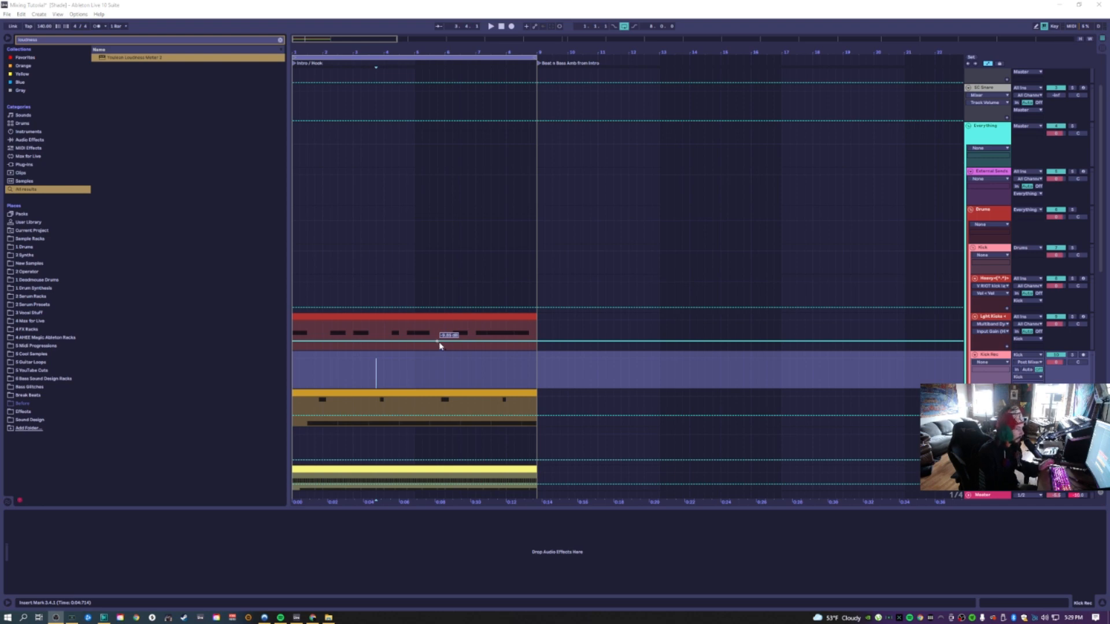
Copy the Light Kicks clip onto the SC Kick track in the intro section
scroll(532, 310, "up", 3)
left_click(399, 126)
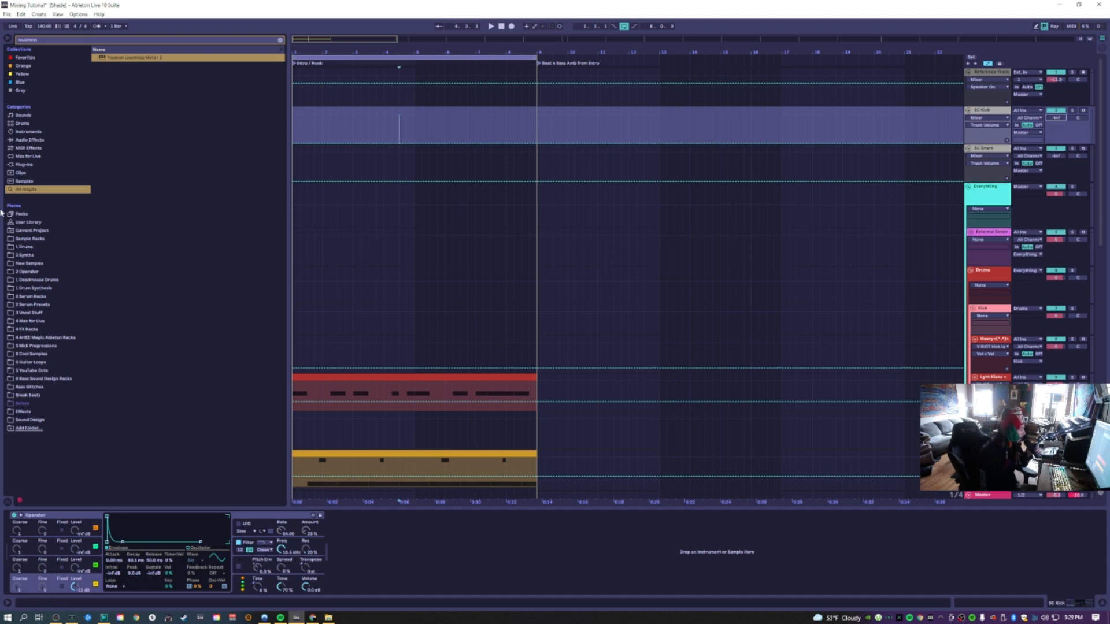
left_click(428, 378)
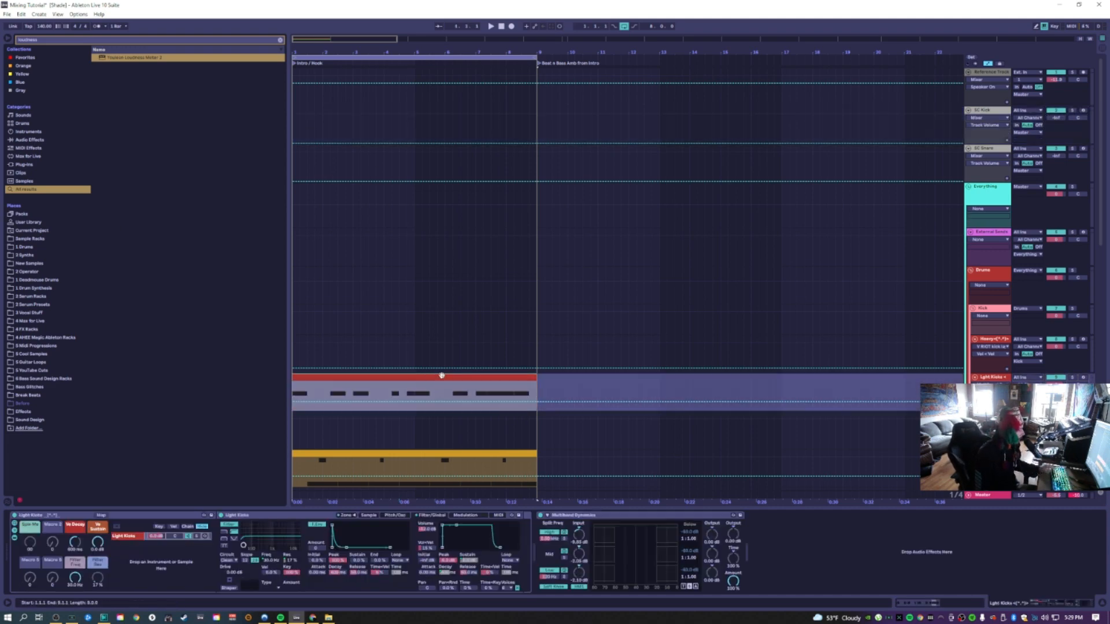
left_click_drag(373, 170, 246, 115)
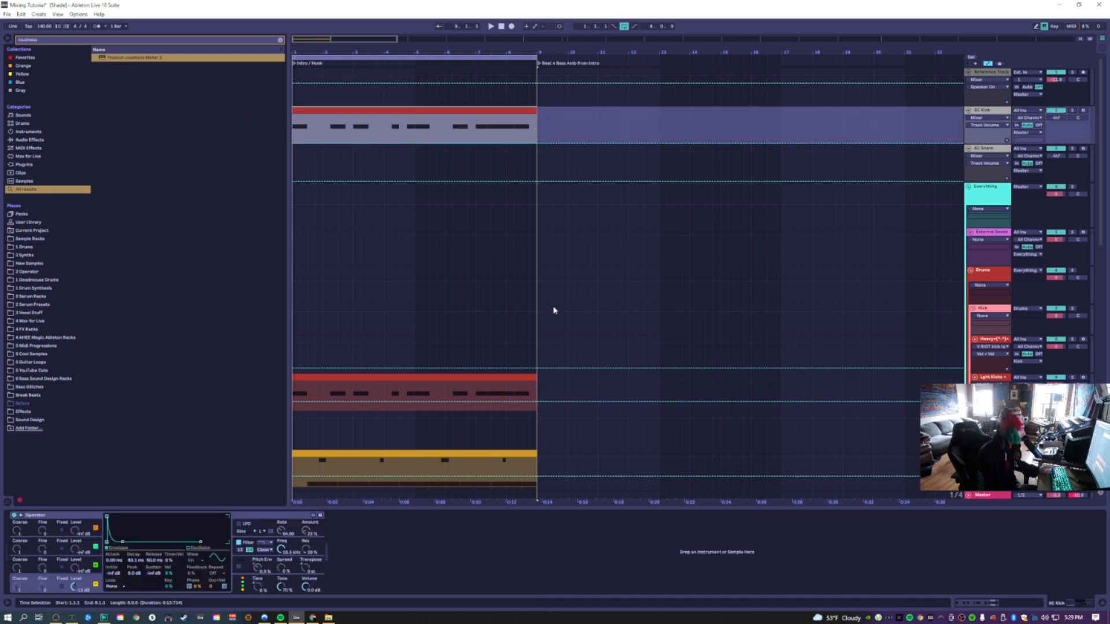
left_click_drag(517, 396, 492, 165)
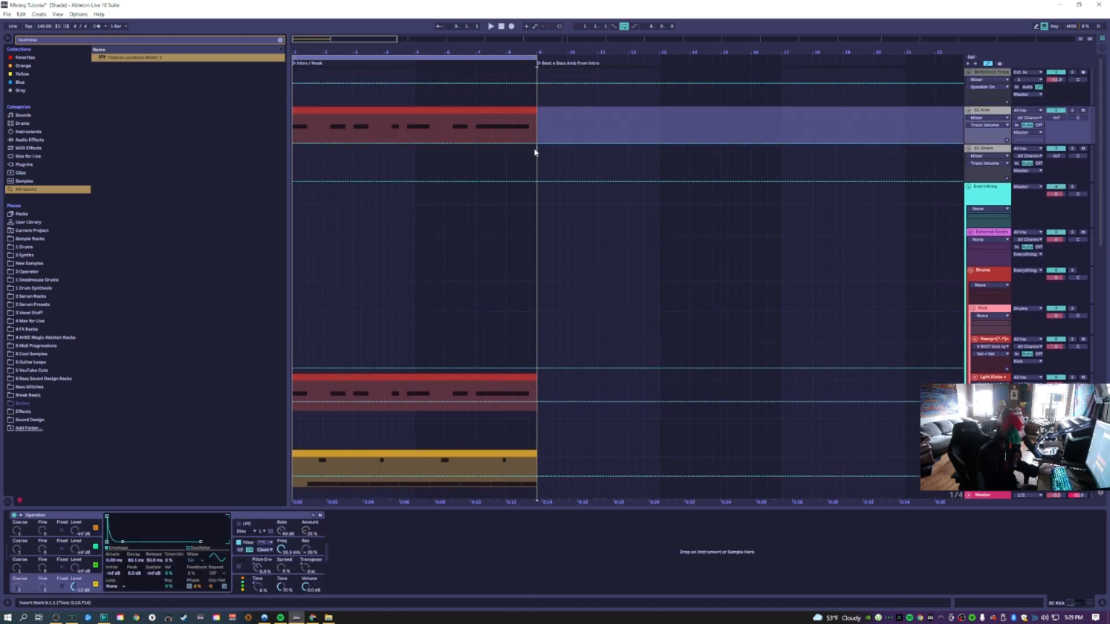
Insert a MIDI clip over the selected time range at the start of the intro
left_click_drag(256, 163, 252, 162)
key("ctrl+shift+m")
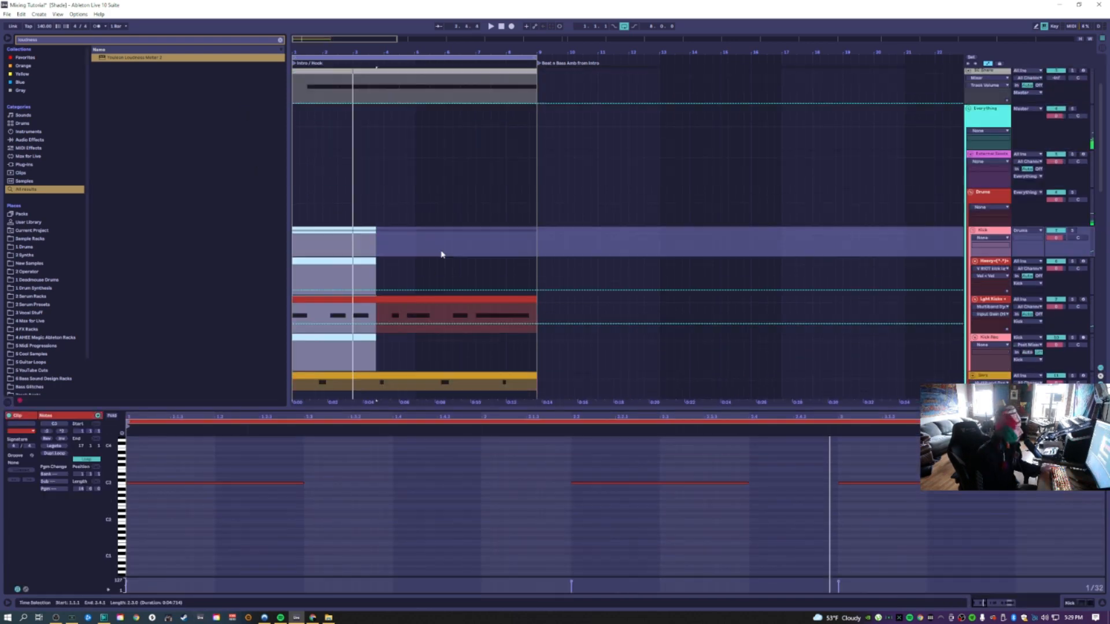
scroll(437, 237, "up", 2)
scroll(489, 249, "down", 1)
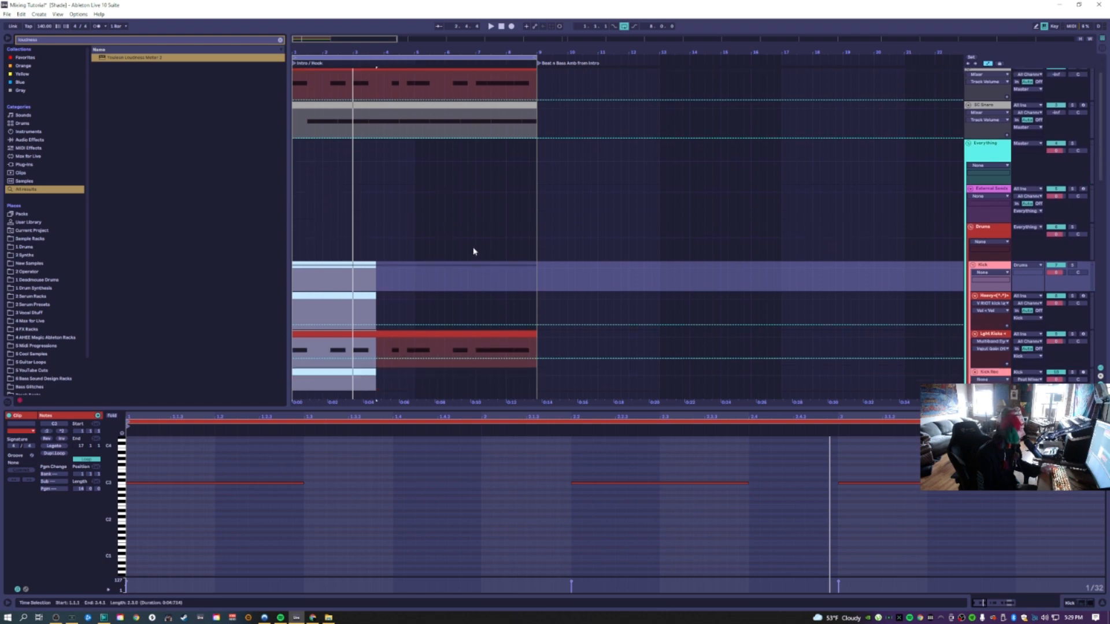
scroll(472, 258, "down", 6)
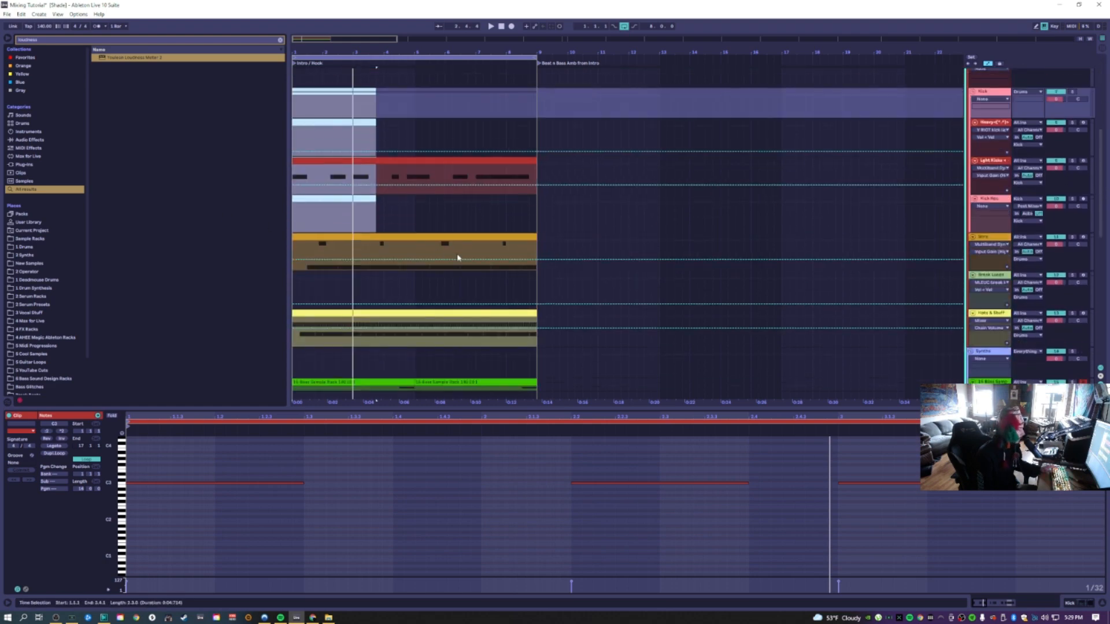
Search the browser for "mul" and load Multiband Dynamics onto the Synths track, showing its sidechain section
left_click(46, 42)
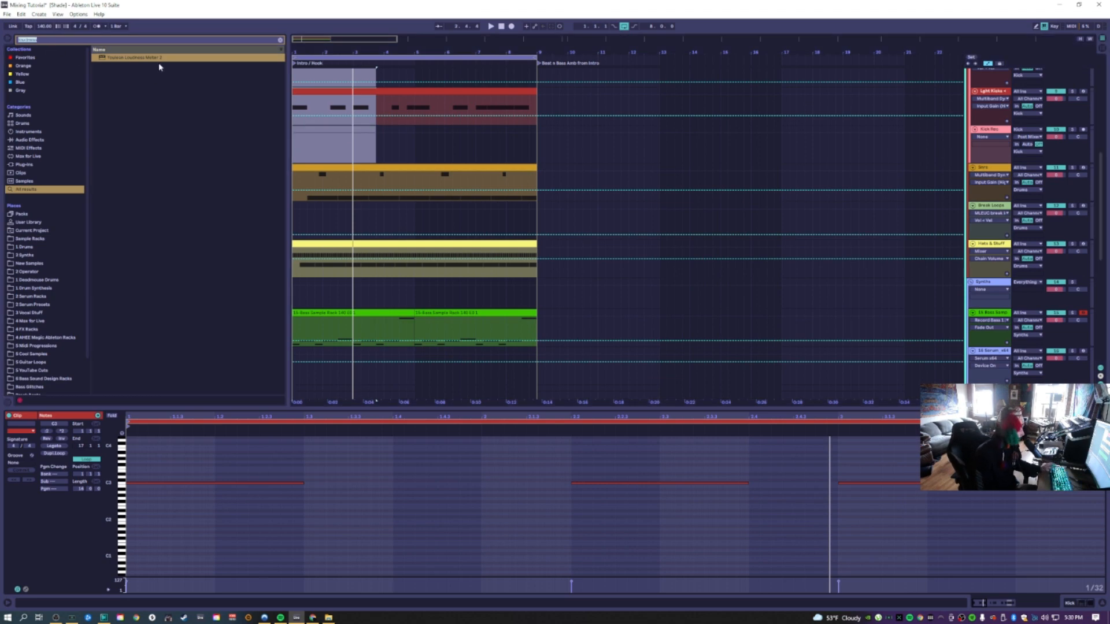
type("mul")
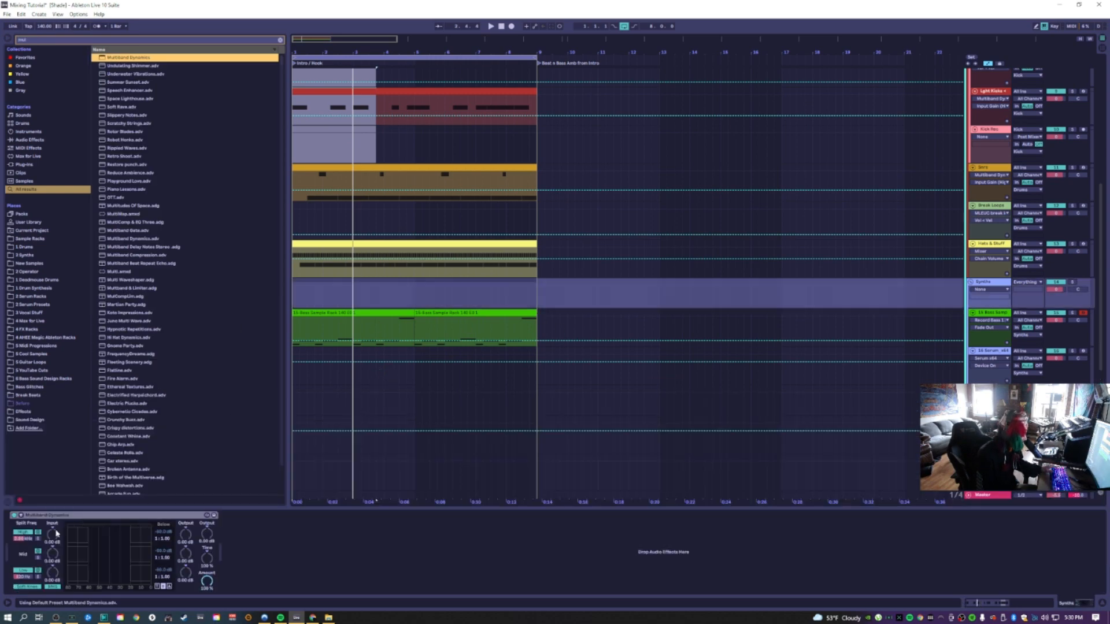
left_click(21, 515)
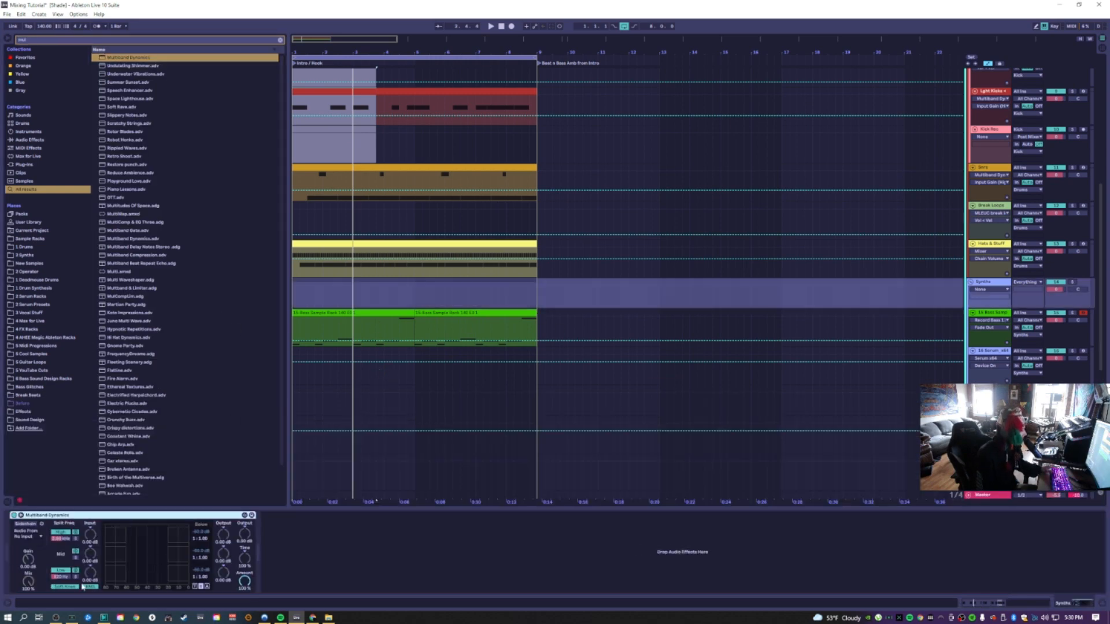
left_click(75, 577)
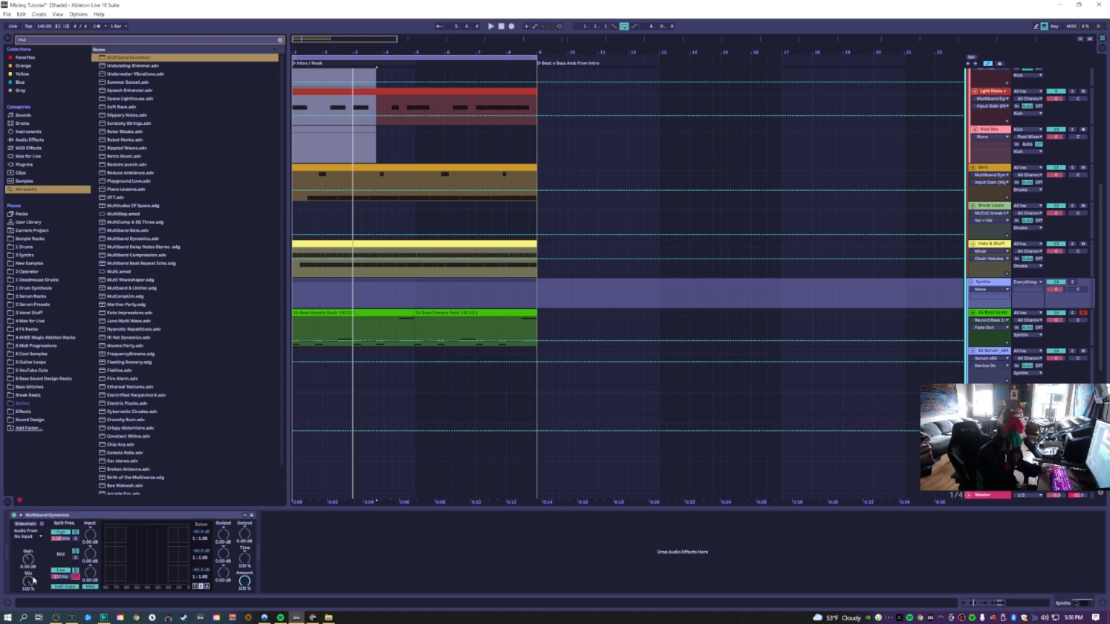
Insert two new audio tracks below the Hats & Stuff track
left_click(989, 258)
key("ctrl+t")
key("ctrl+t")
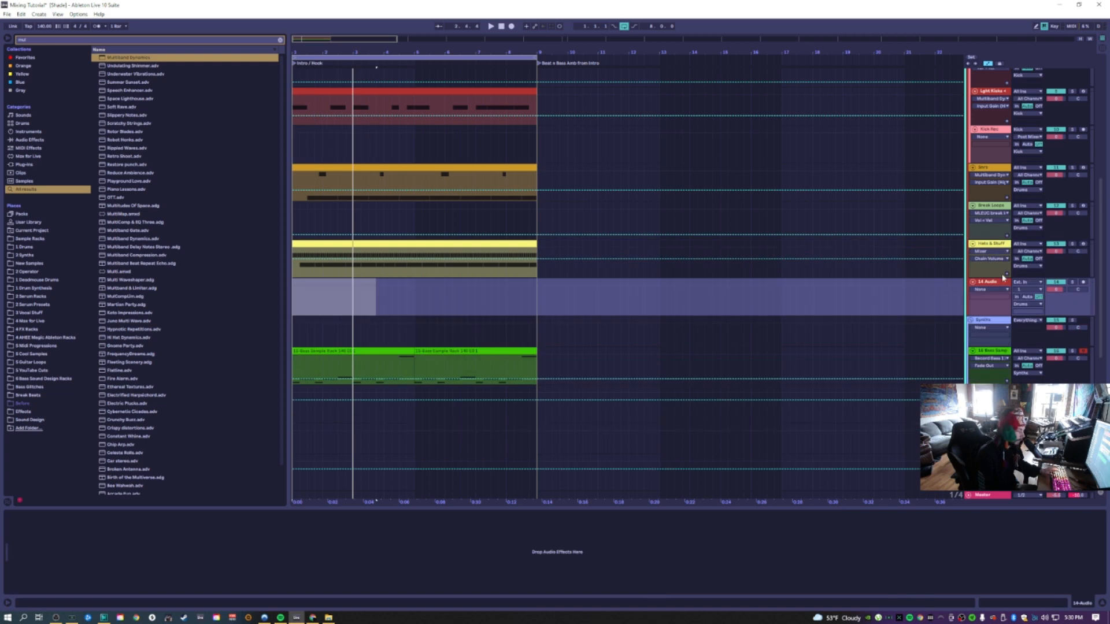
Set the 14 Audio track's input to Light Kicks and the 15 Audio track's input to Synths
left_click(1025, 282)
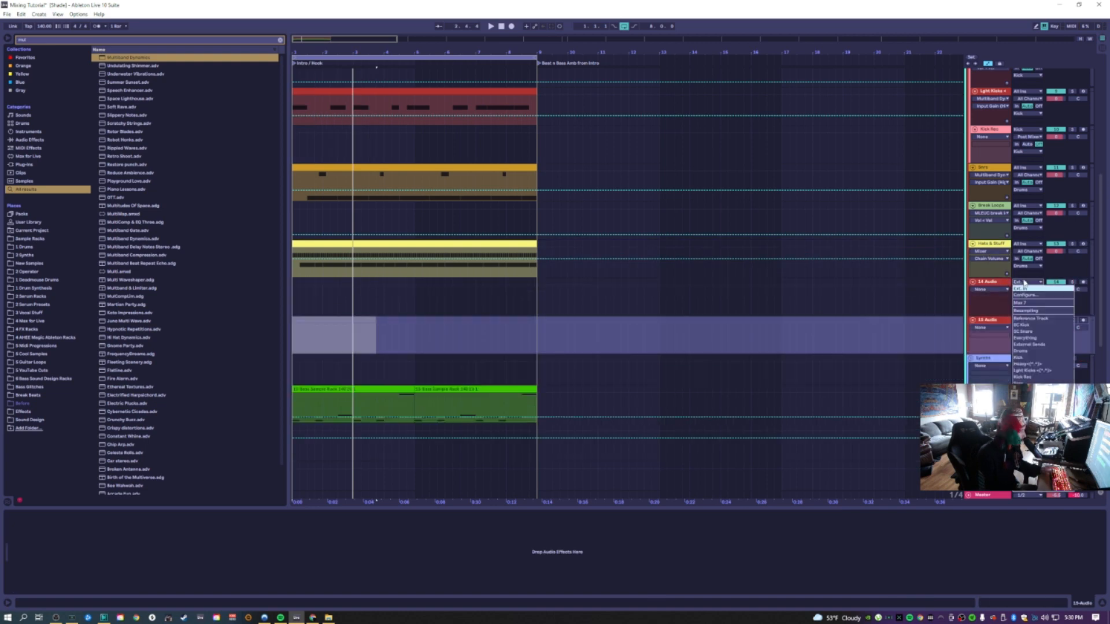
left_click(1030, 370)
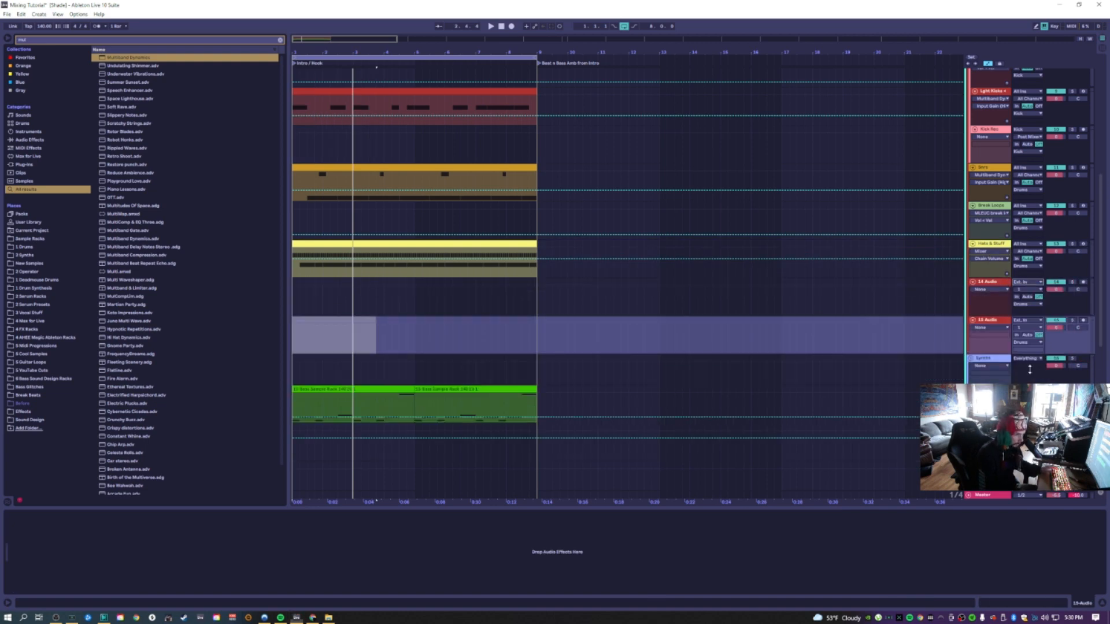
left_click(1035, 321)
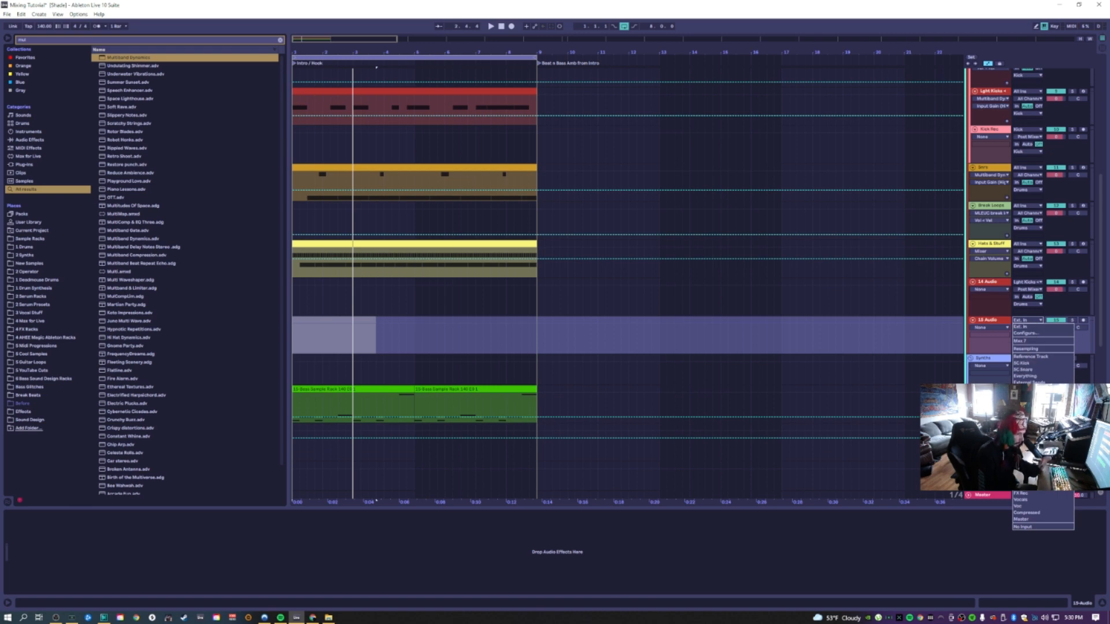
left_click(1030, 421)
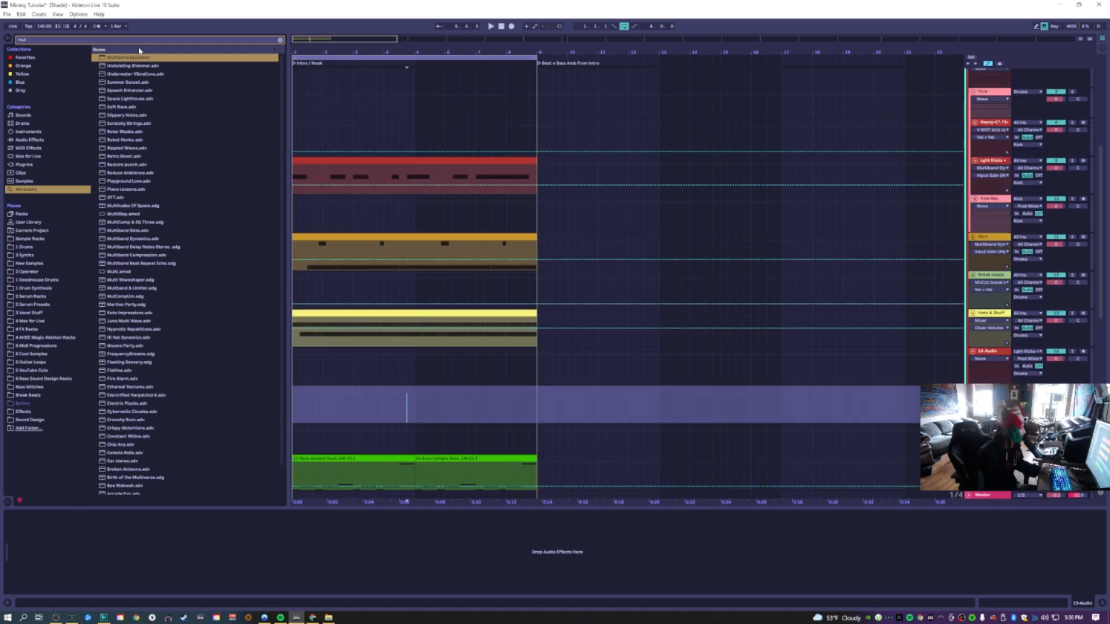
Load an extra Multiband Dynamics onto the Light Kicks track and delete it again
left_click(135, 59)
left_click_drag(387, 174, 394, 170)
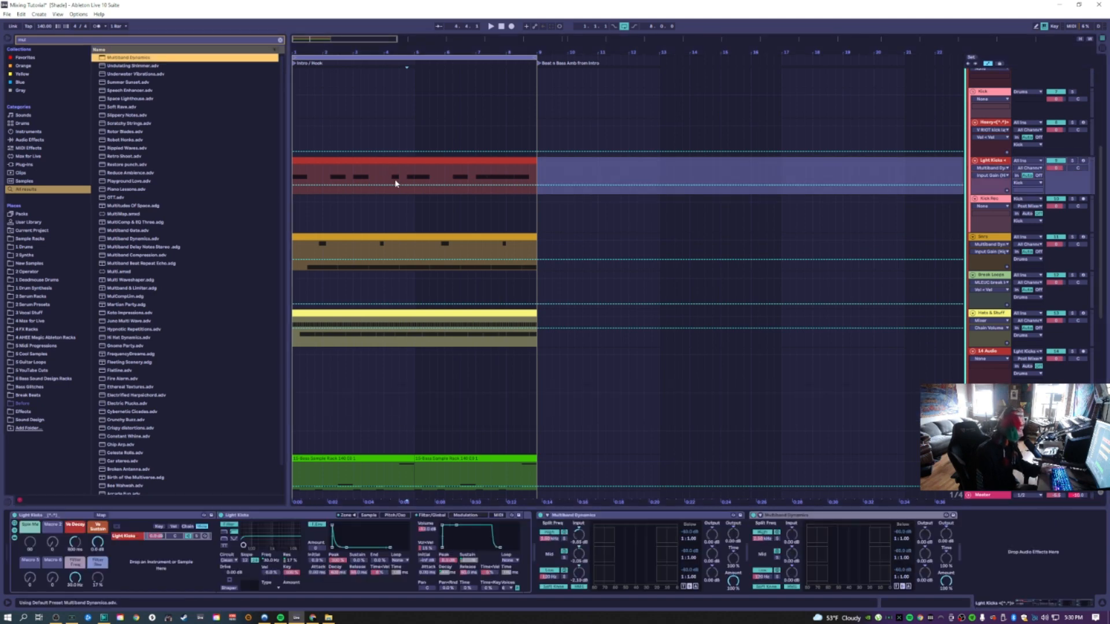
left_click(376, 184)
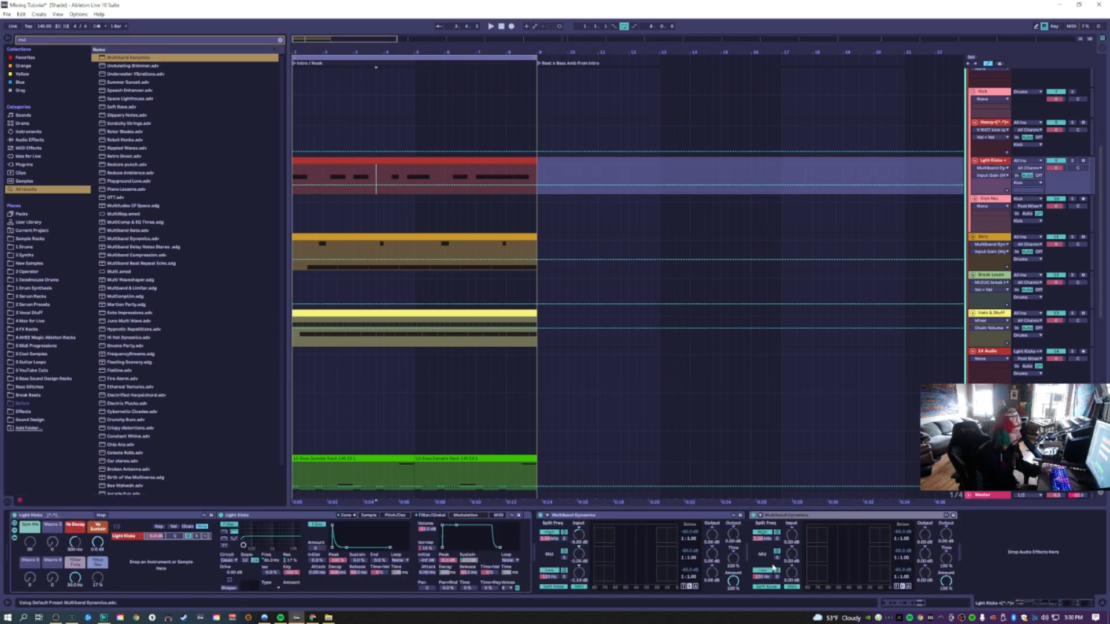
left_click(783, 520)
key("Delete")
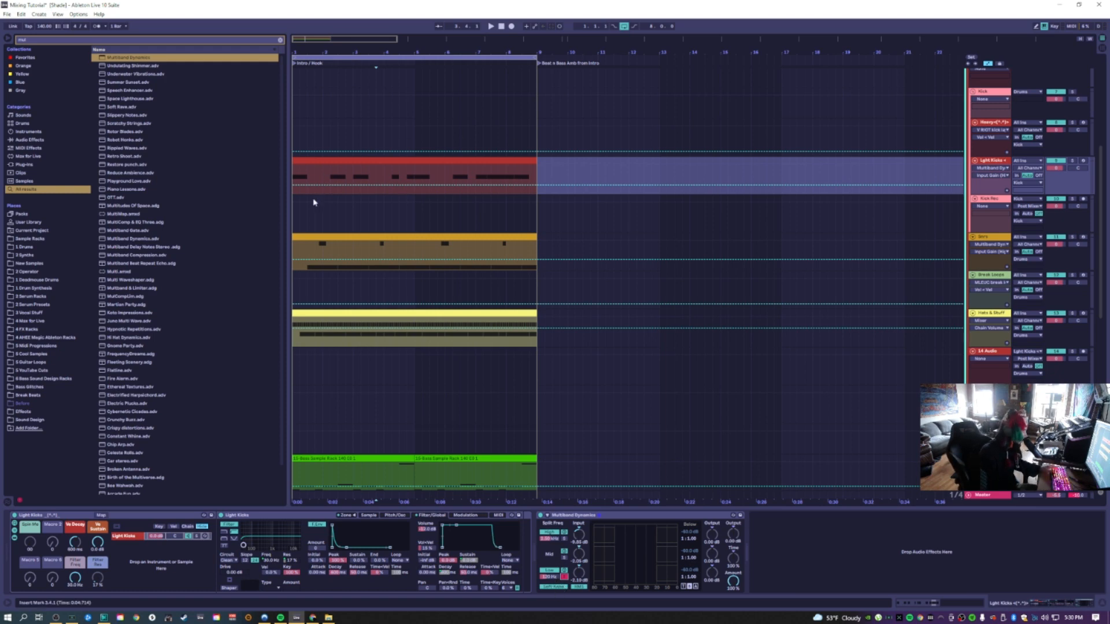
Arm the new audio tracks and record the Light Kicks and Synths signals into them over the intro
left_click(1079, 359)
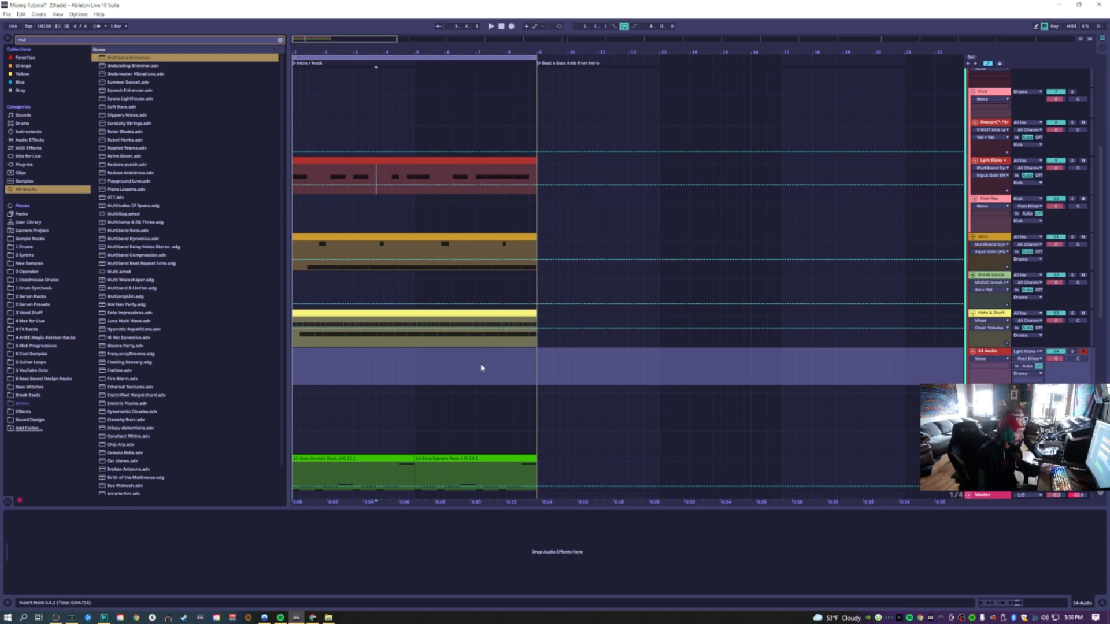
left_click_drag(318, 55, 299, 39)
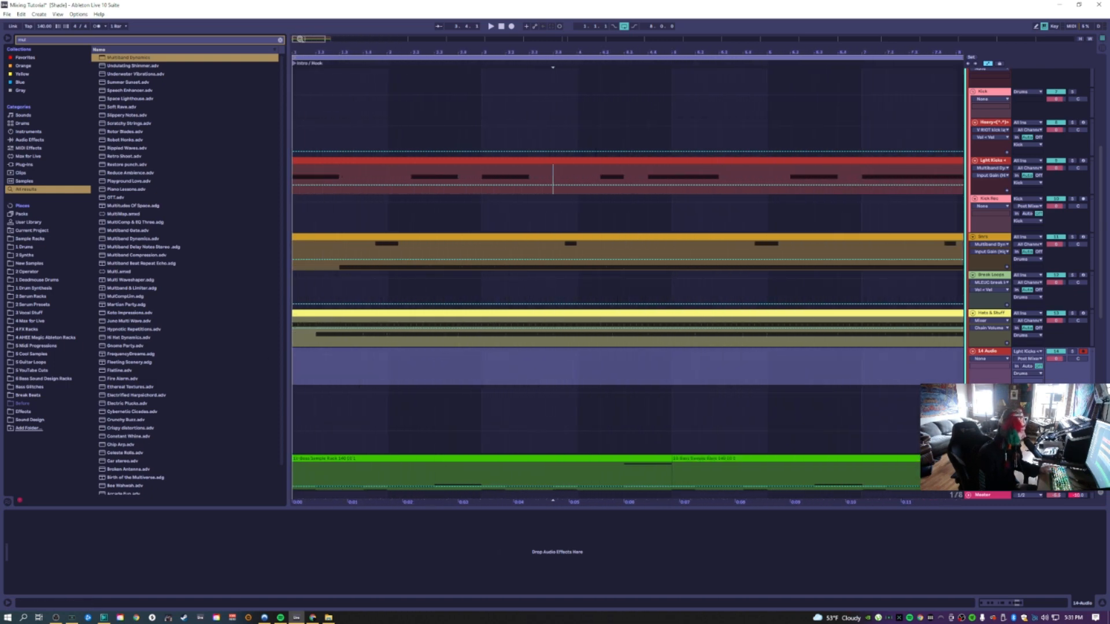
left_click_drag(576, 365, 265, 415)
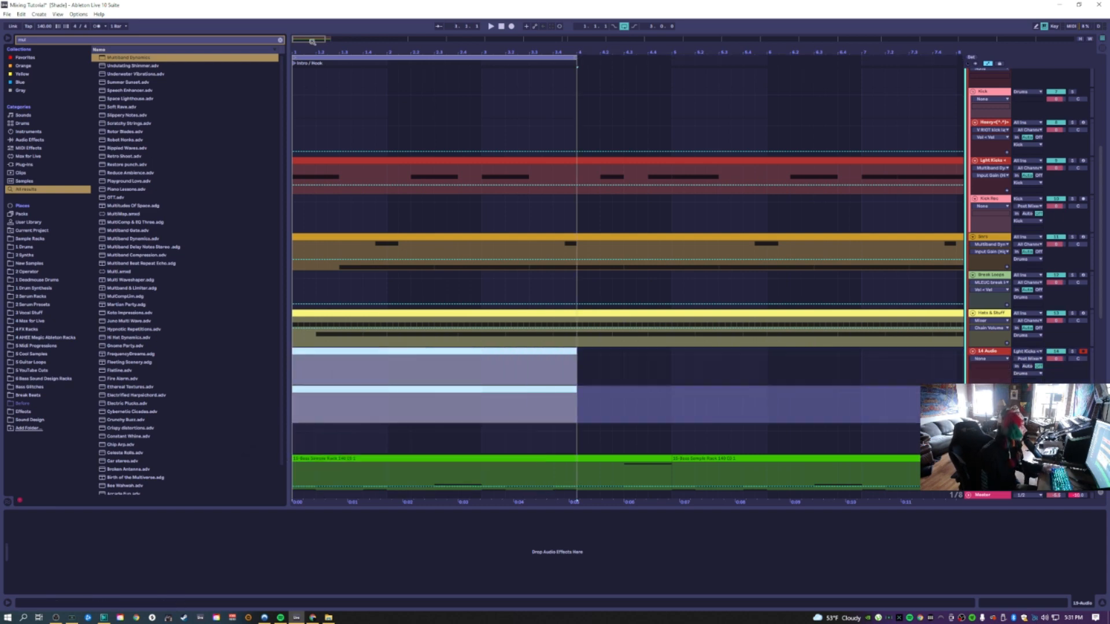
left_click(511, 26)
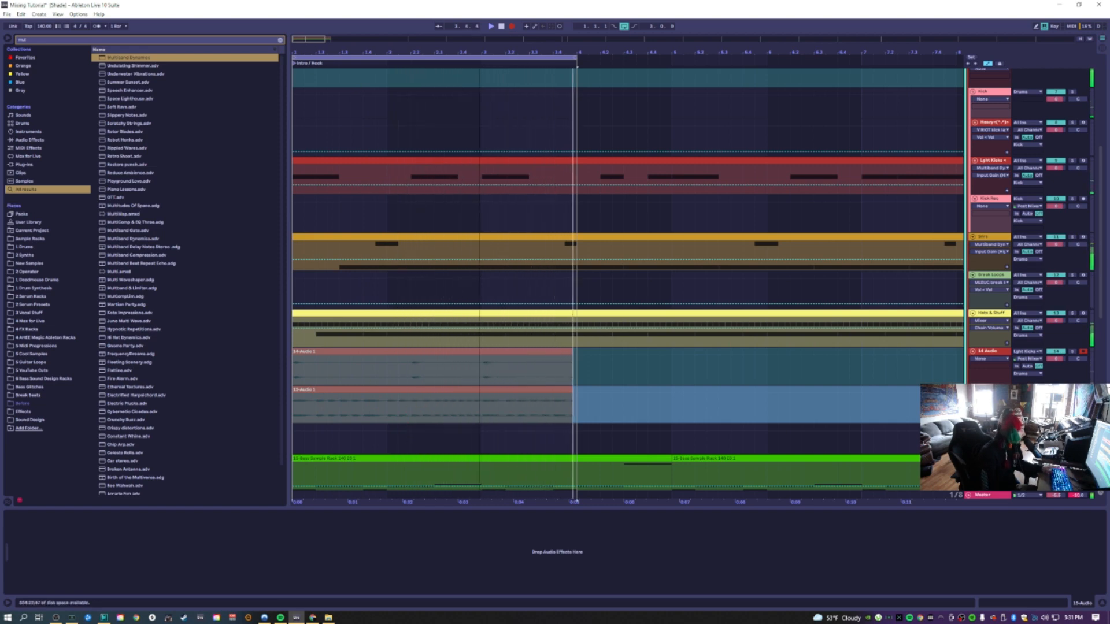
On the Synths track's Multiband Dynamics, adjust the band threshold and set the sidechain source to SC Kick
left_click_drag(303, 40, 303, 104)
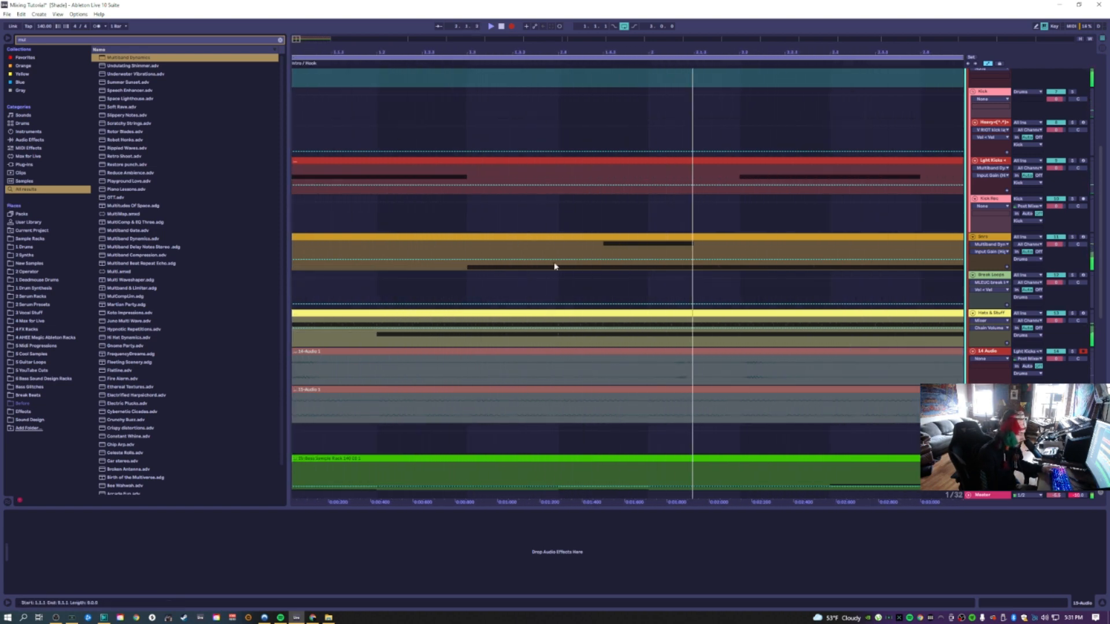
left_click(761, 449)
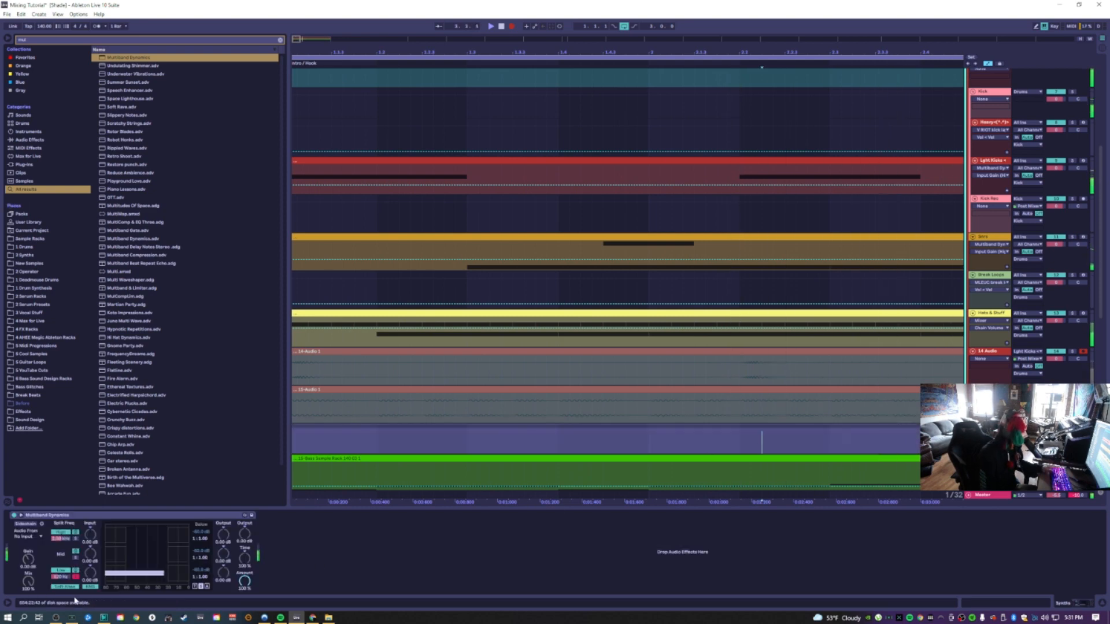
left_click(206, 587)
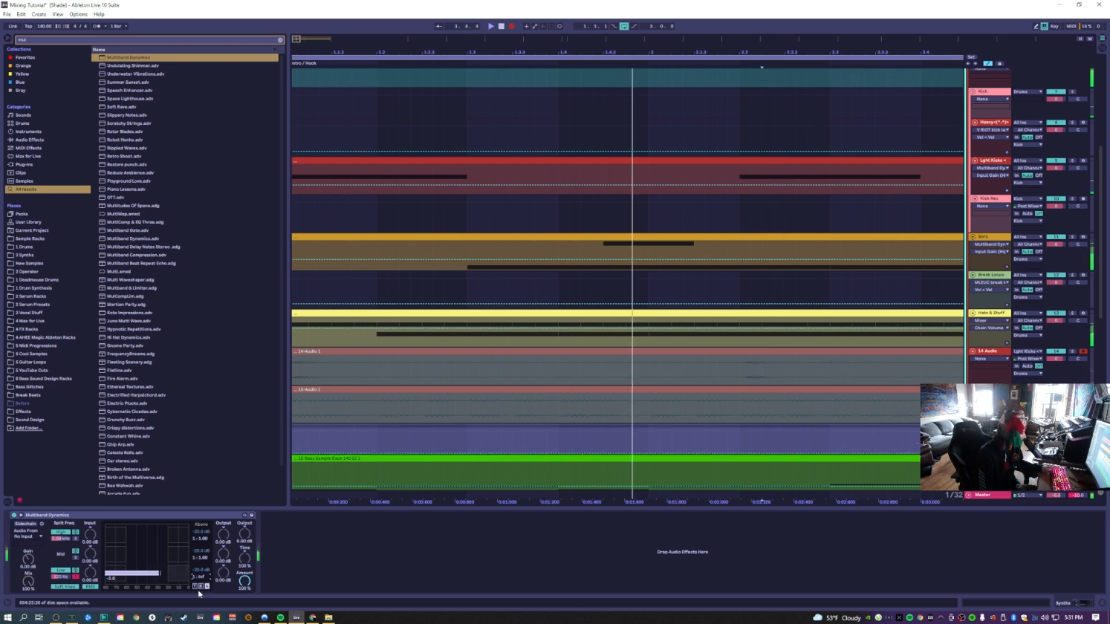
left_click_drag(168, 574, 141, 574)
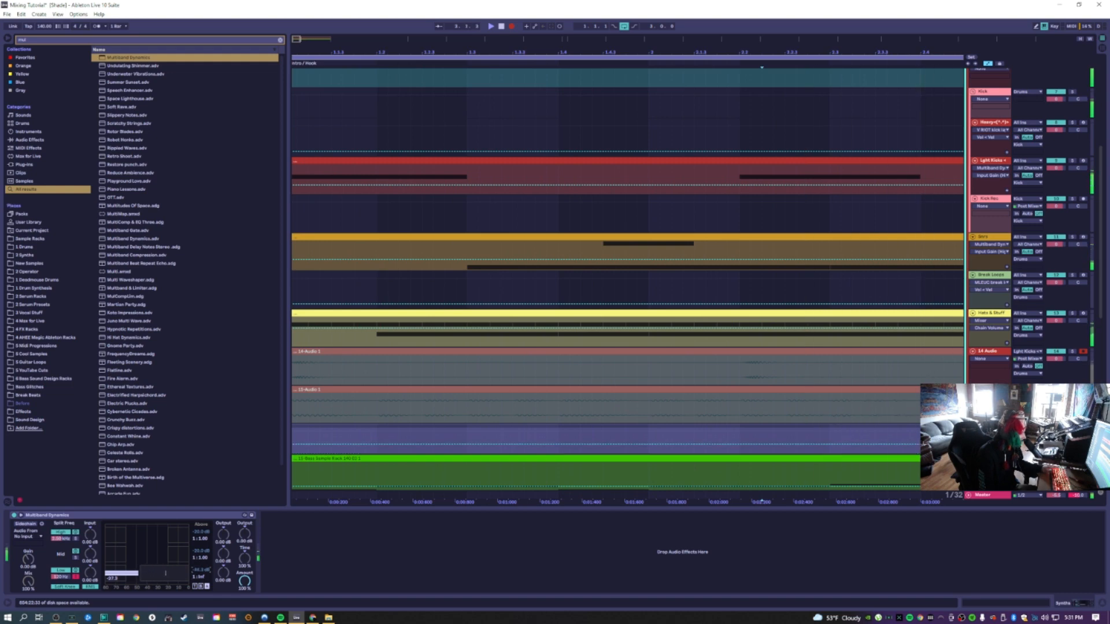
left_click(36, 536)
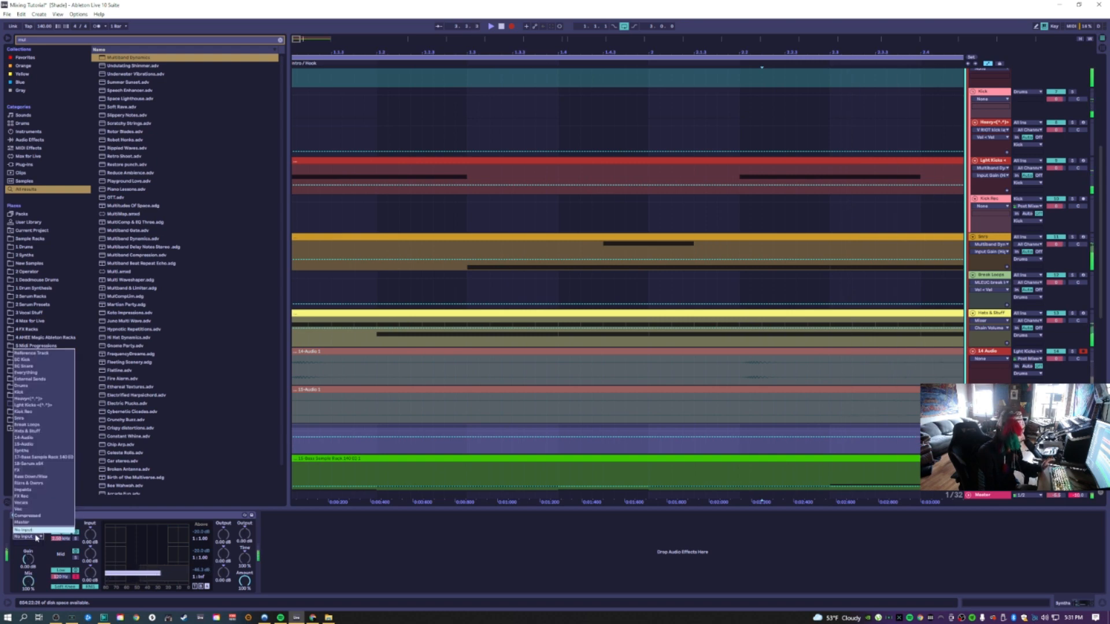
left_click(23, 359)
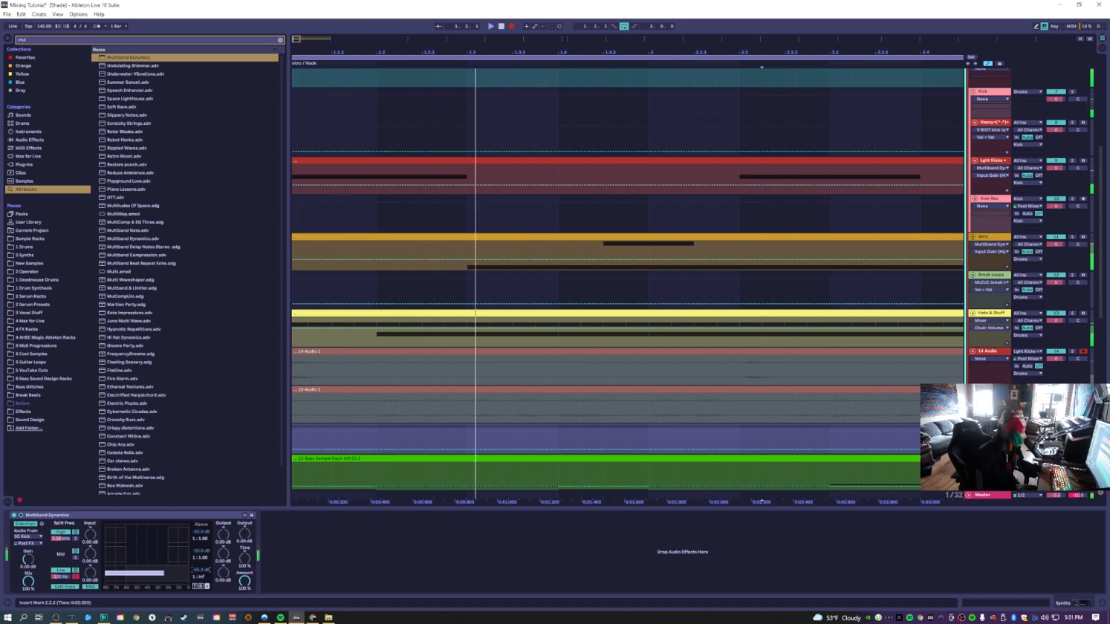
Start playback and adjust the mid band's compression on the Synths track's Multiband Dynamics
left_click_drag(990, 425, 990, 482)
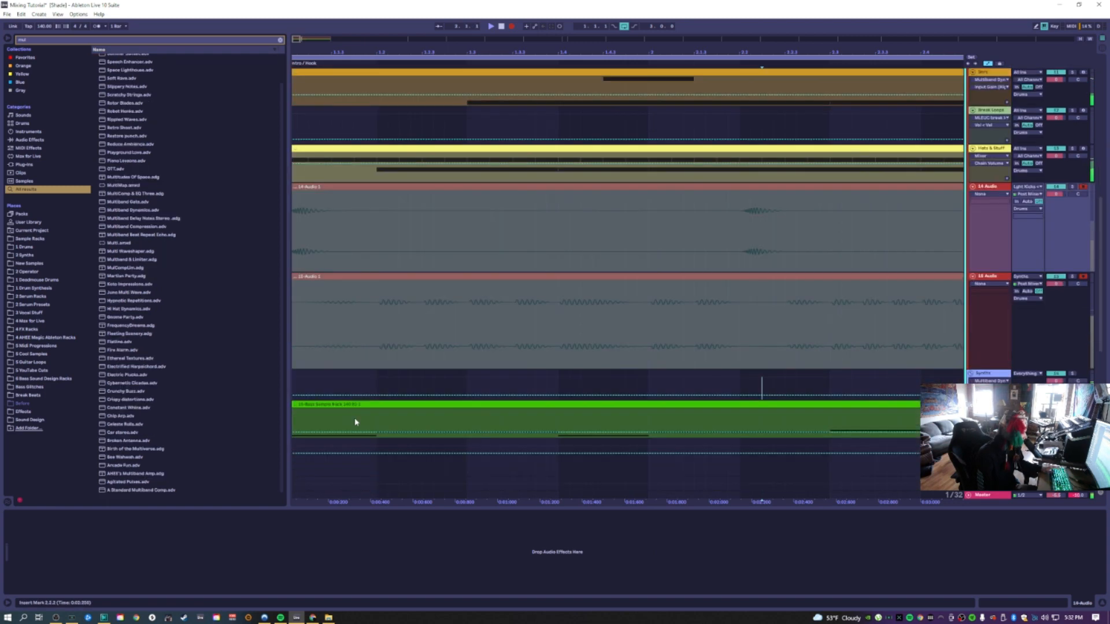
left_click(364, 385)
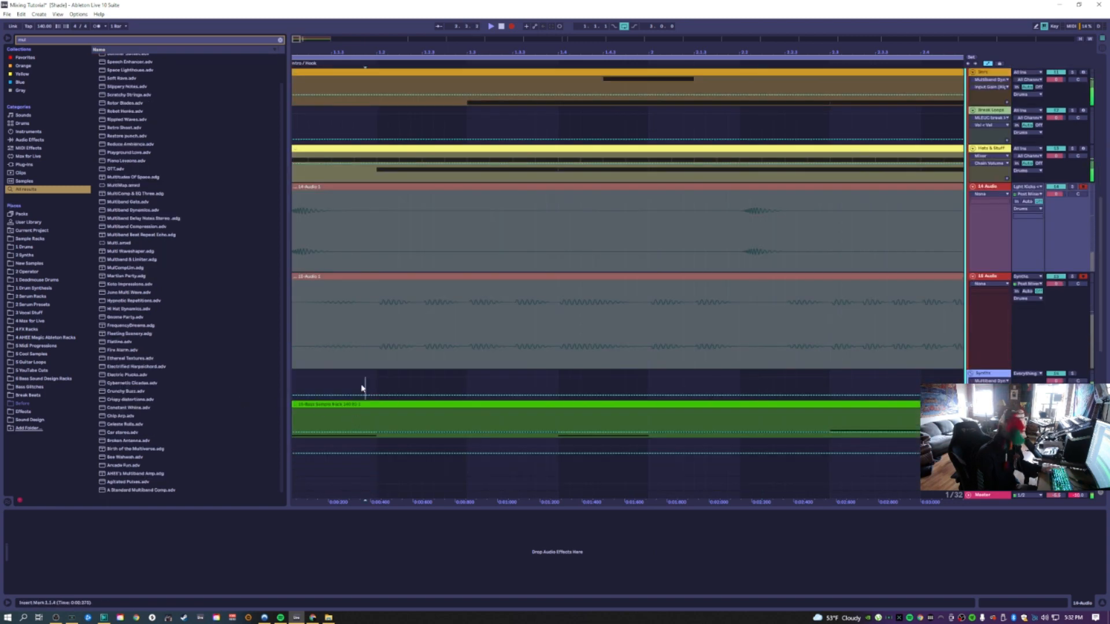
key("space")
left_click(195, 586)
left_click_drag(200, 577, 200, 598)
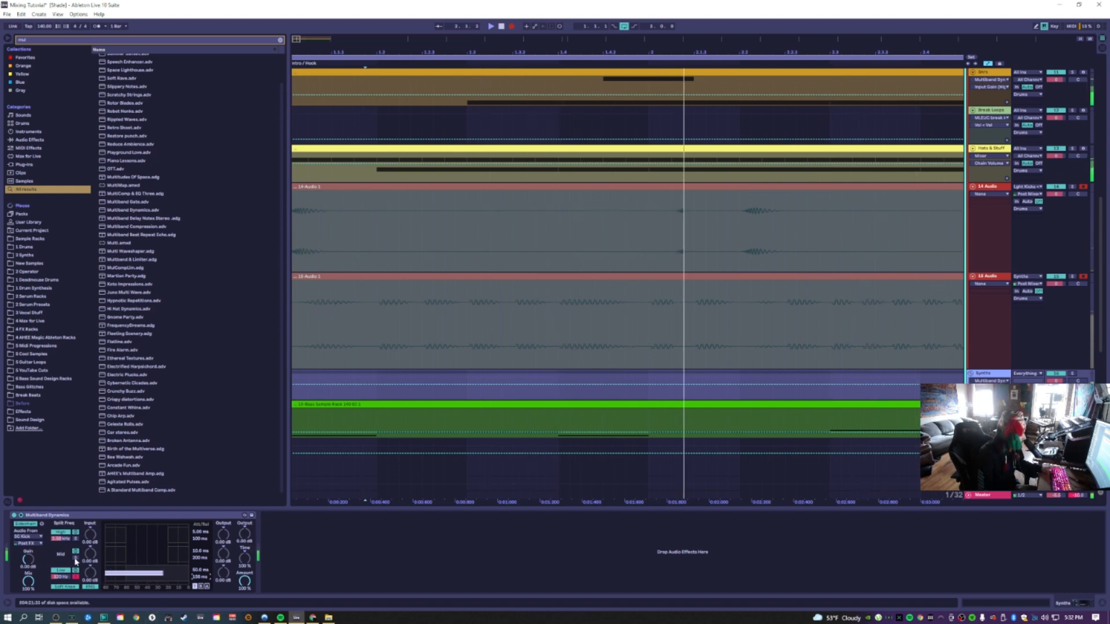
Select the Light Kicks track and toggle the mid band in its Multiband Dynamics
scroll(565, 320, "up", 1)
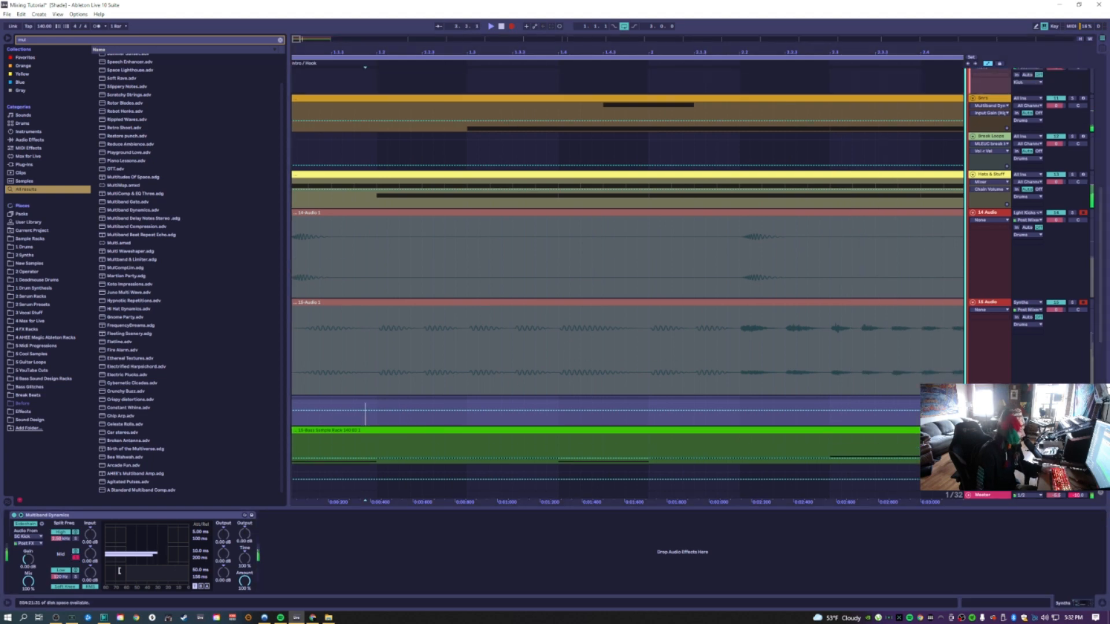
scroll(486, 358, "up", 6)
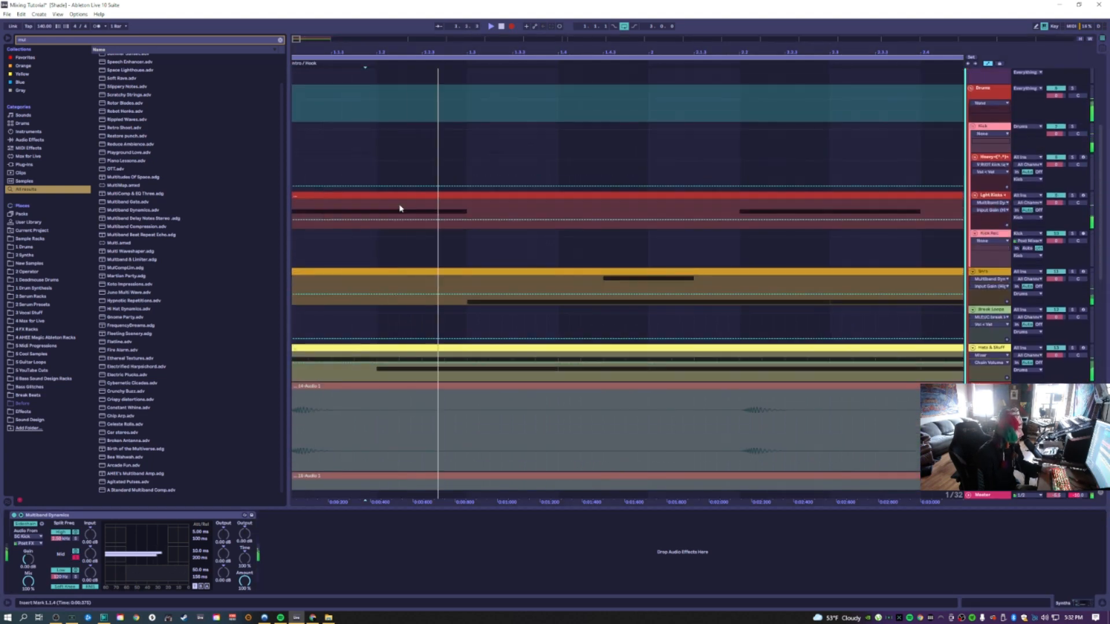
left_click(399, 209)
left_click(564, 558)
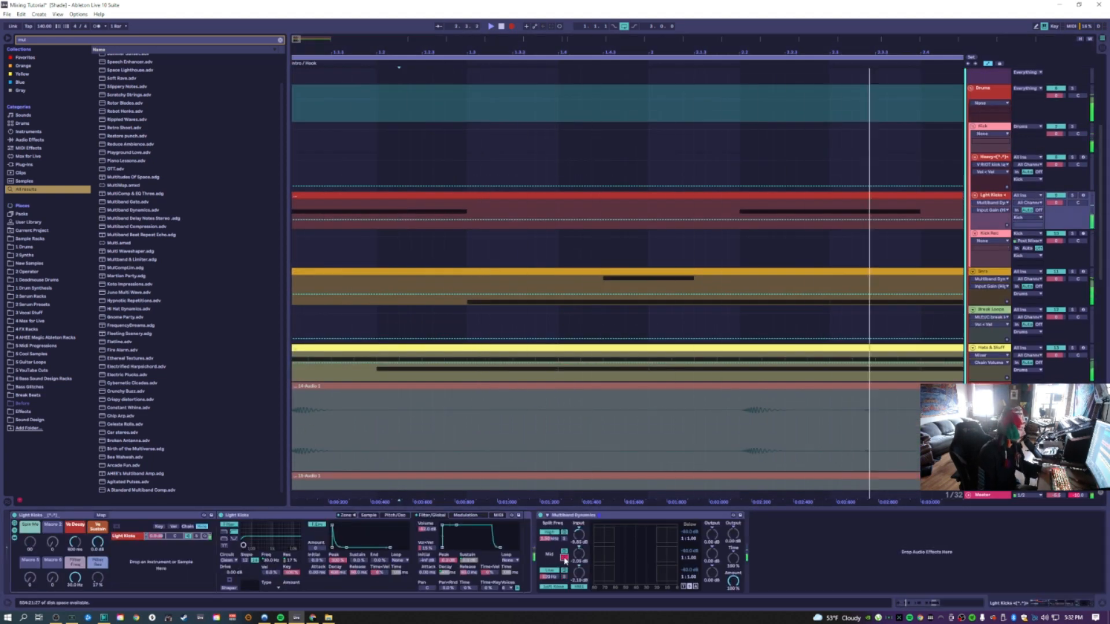
scroll(533, 365, "down", 6)
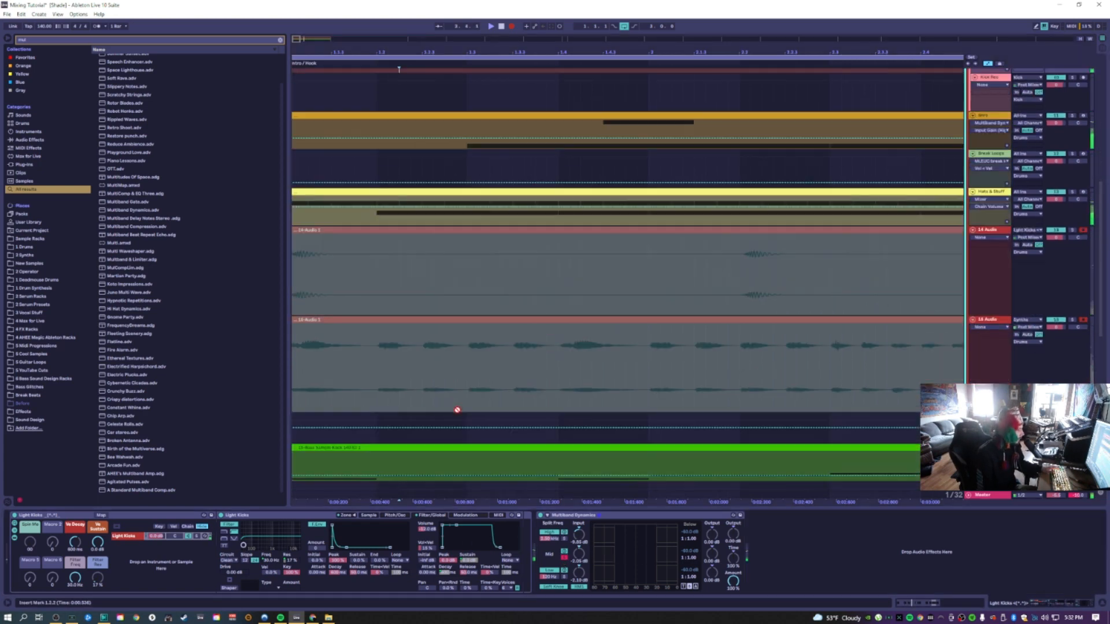
Select the Synths track and adjust the mid band's compression settings on its Multiband Dynamics
left_click_drag(340, 436, 231, 436)
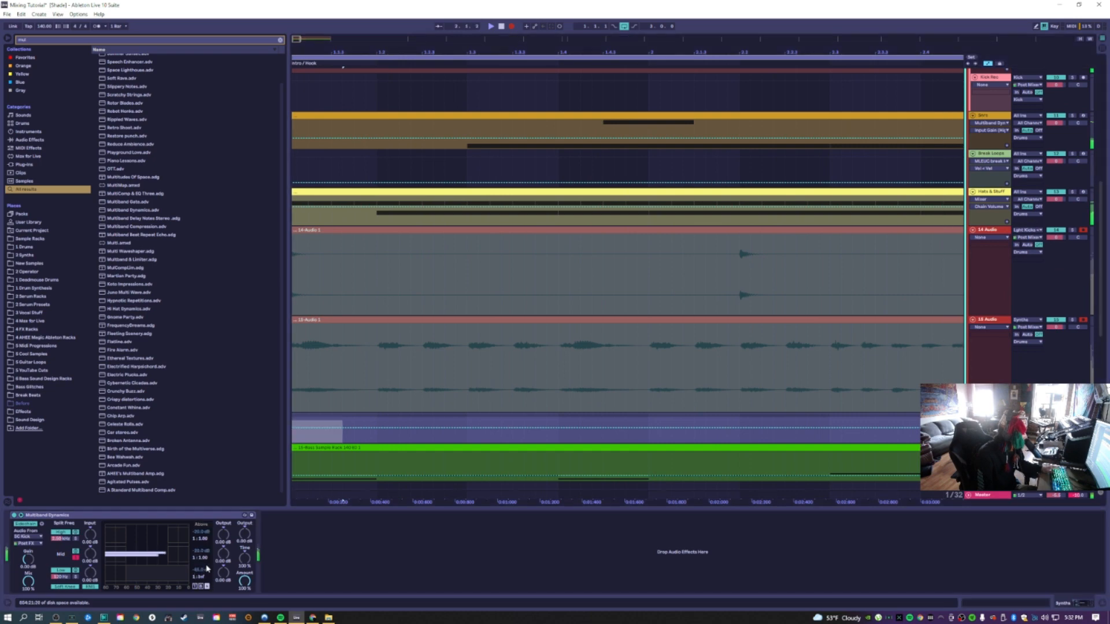
left_click(206, 586)
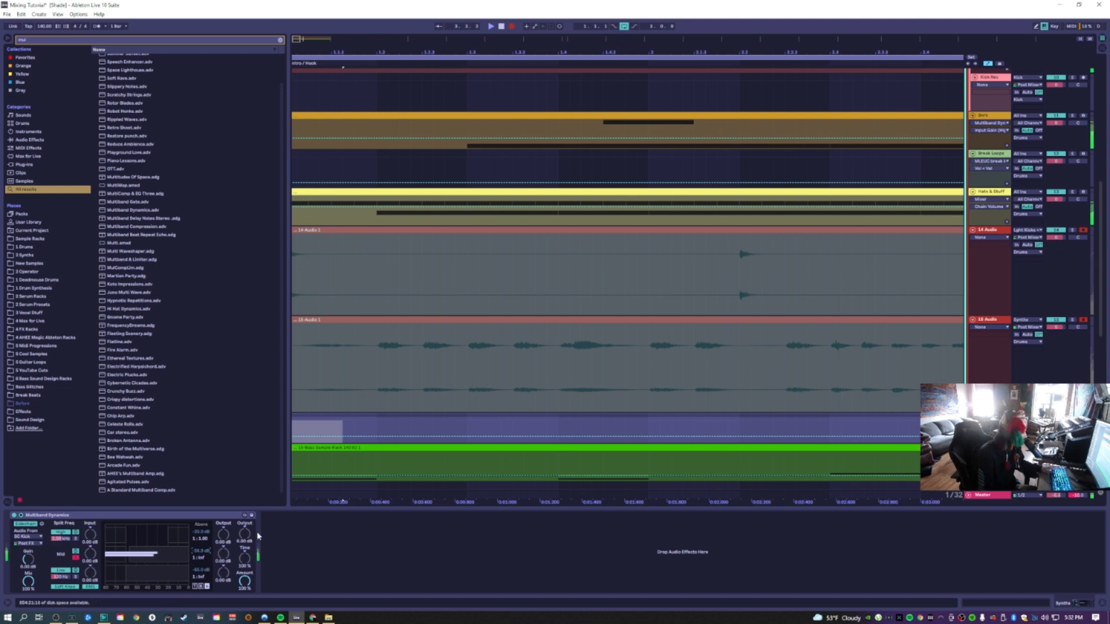
left_click(195, 586)
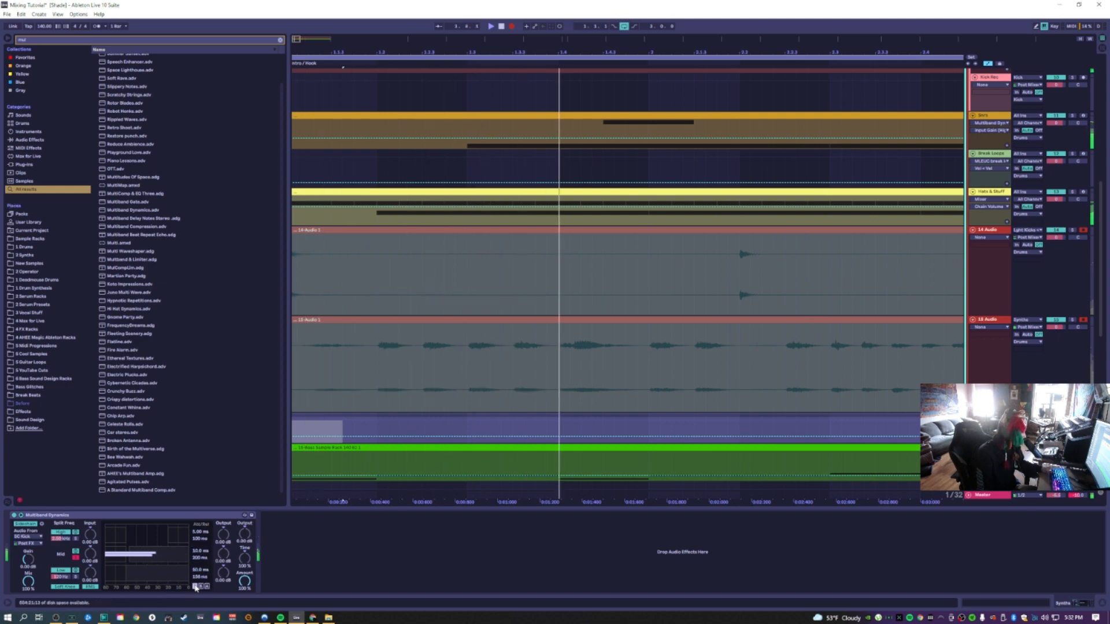
left_click_drag(201, 558, 200, 573)
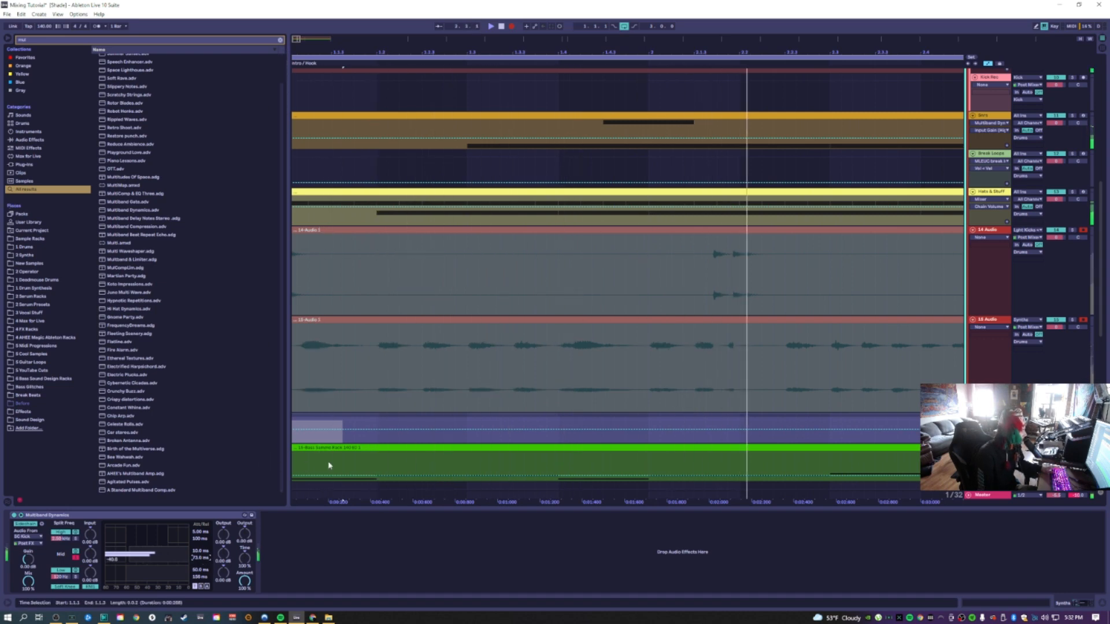
Loop the recorded section of the two new audio tracks and start playback
key("space")
left_click_drag(653, 374, 246, 234)
key("ctrl+l")
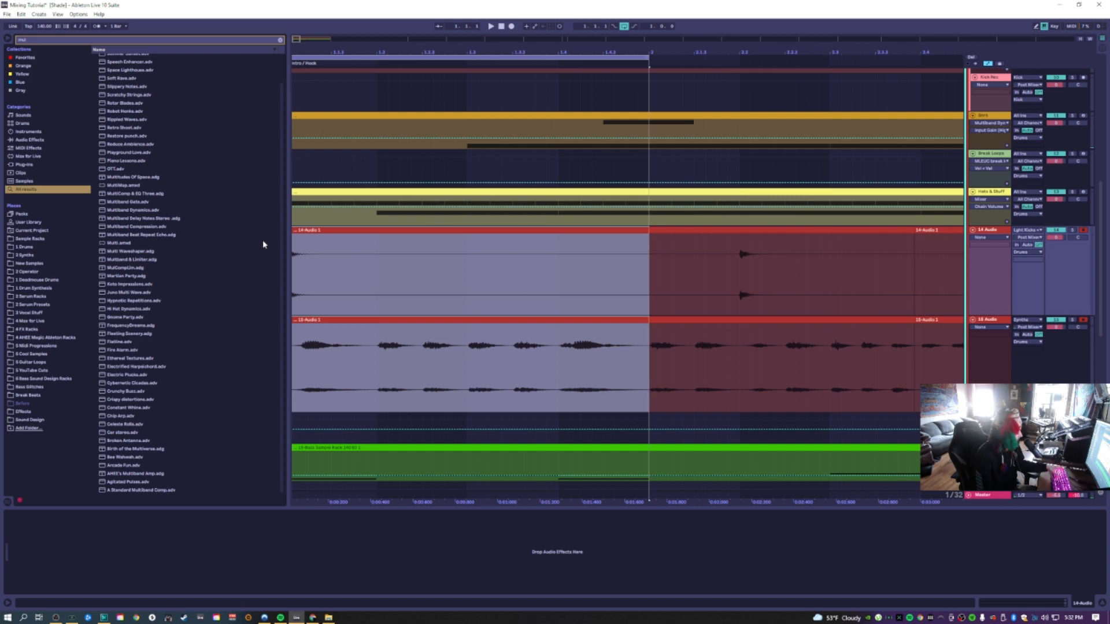
left_click(512, 26)
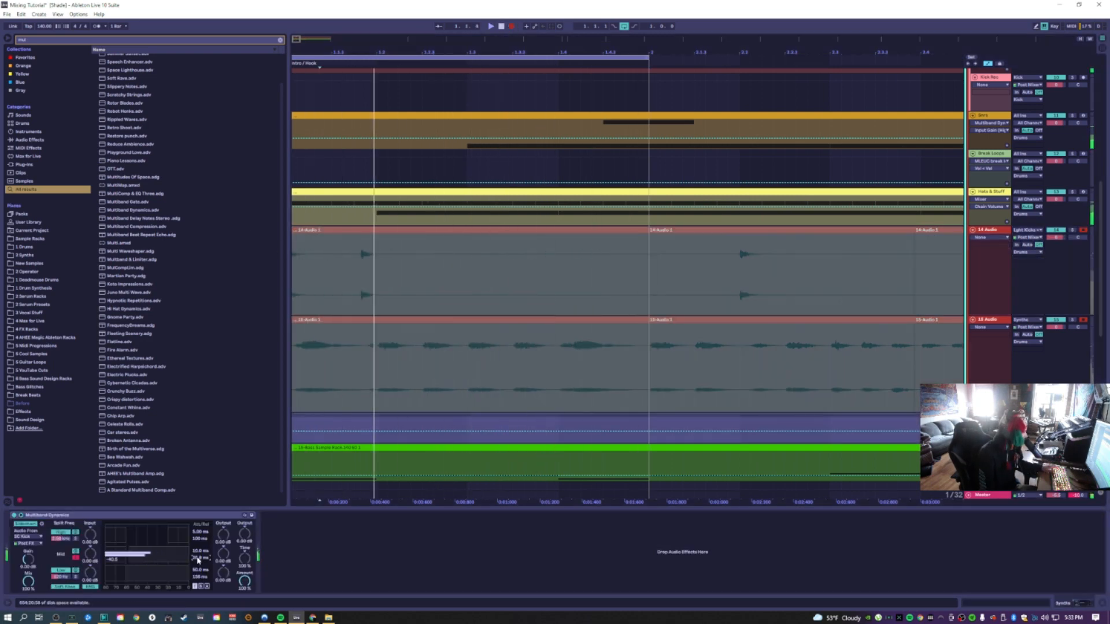
Fine-tune the Synths Multiband Dynamics band settings again while the loop plays
left_click(207, 587)
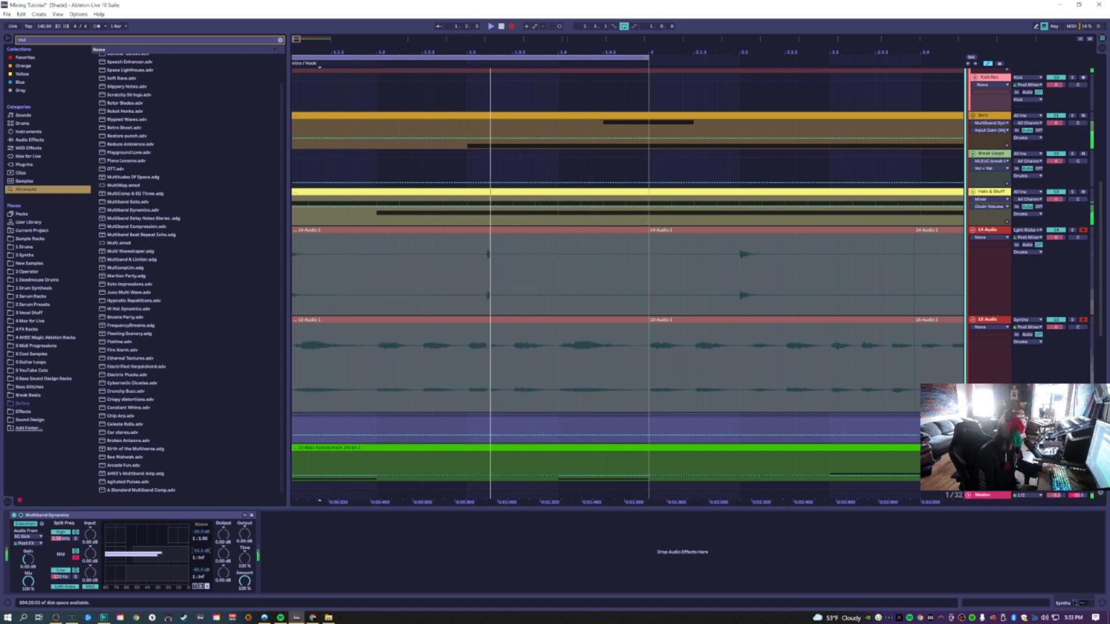
left_click(195, 587)
left_click_drag(200, 558, 198, 570)
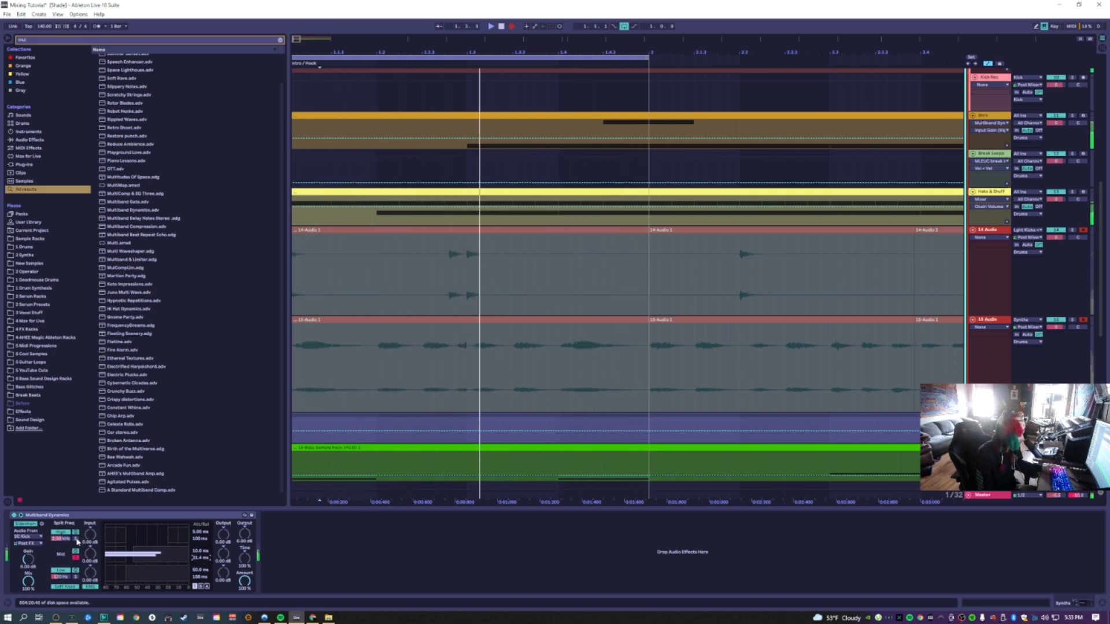
Reselect the Synths track and adjust another band parameter on its Multiband Dynamics
scroll(451, 364, "up", 5)
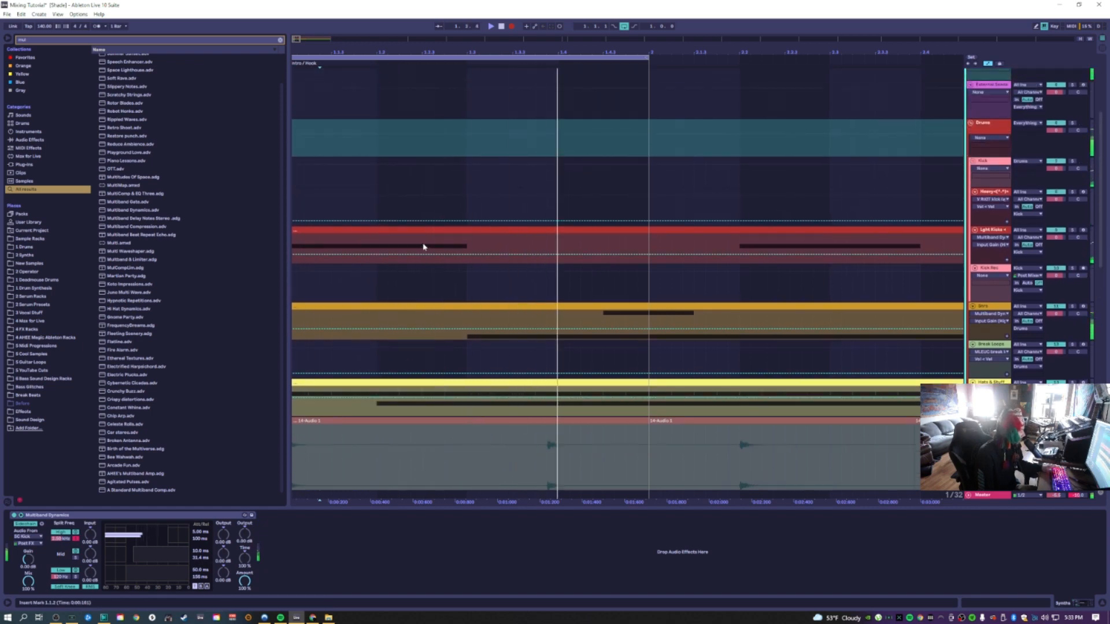
left_click_drag(422, 245, 292, 259)
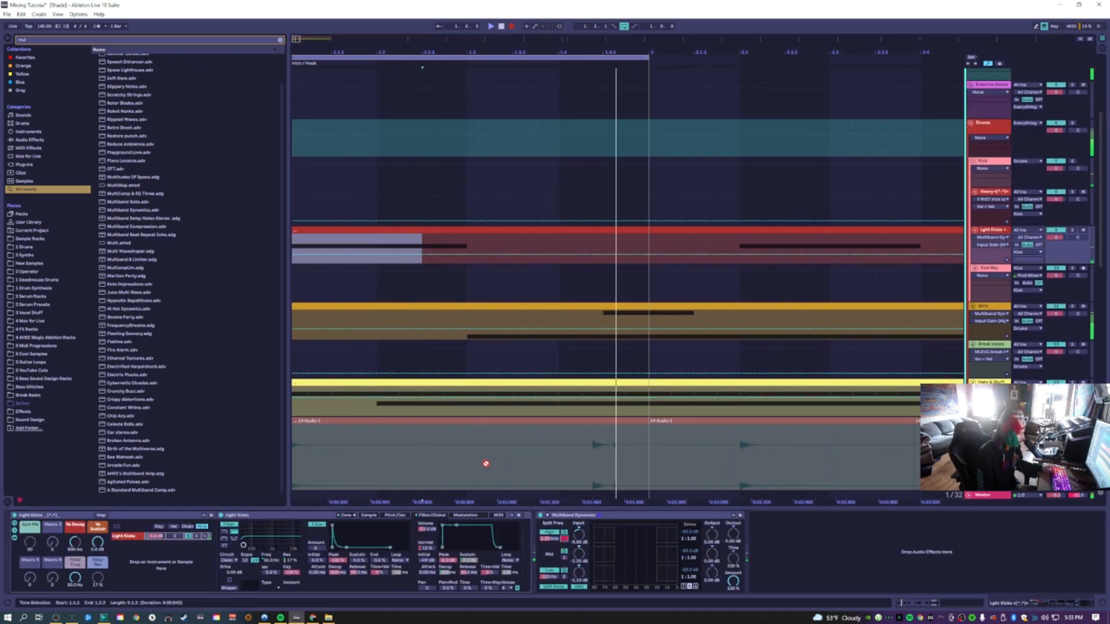
scroll(460, 315, "down", 10)
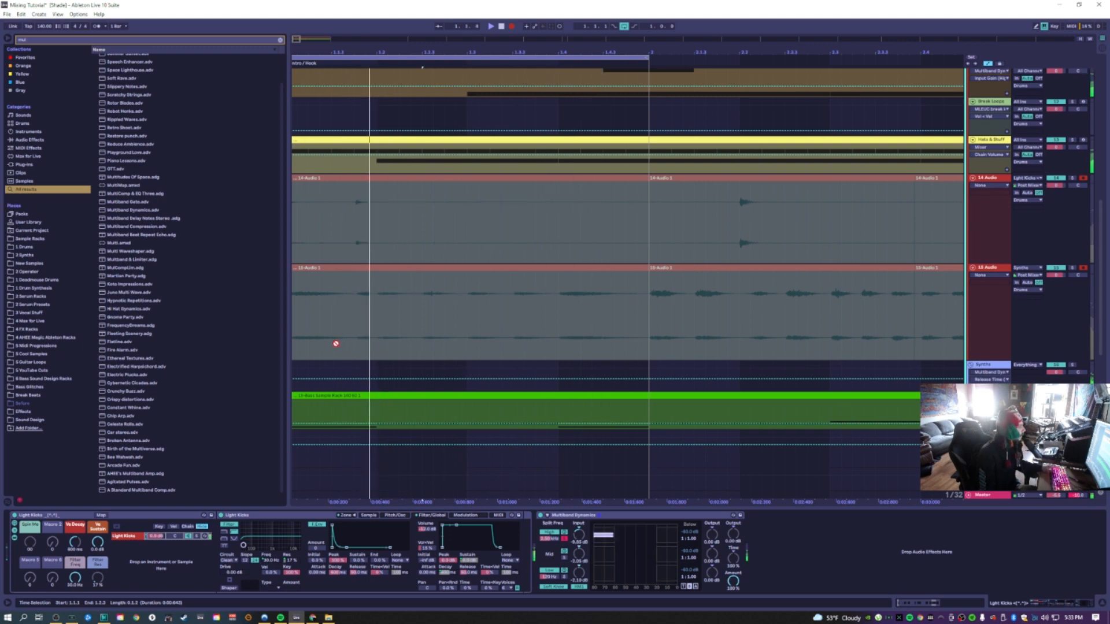
left_click(321, 376)
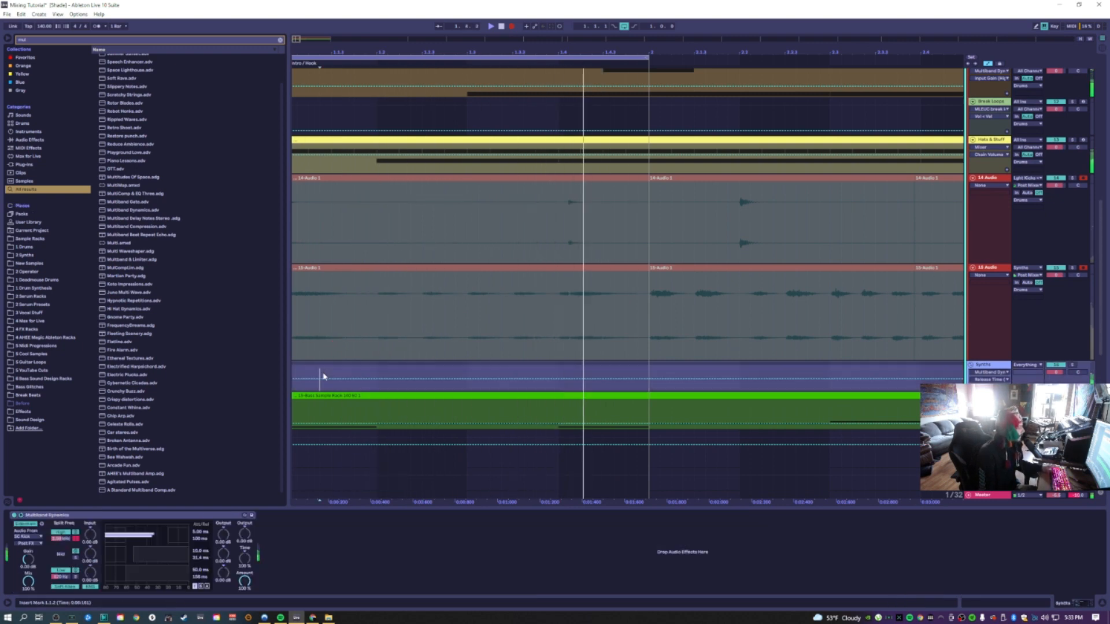
left_click(207, 586)
left_click(201, 532)
left_click_drag(201, 531, 201, 601)
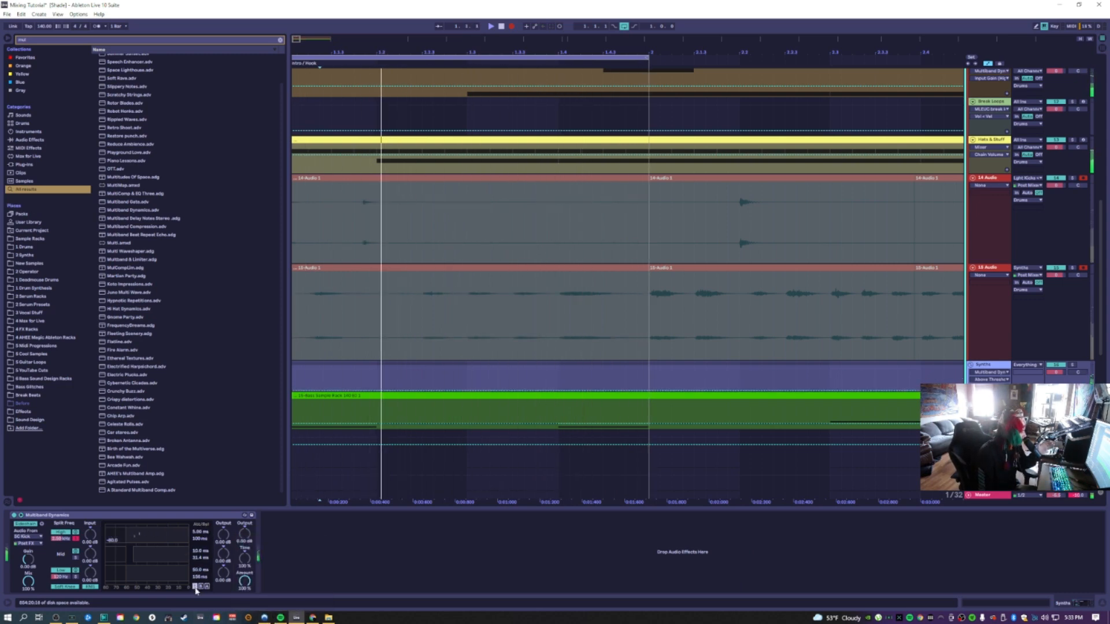
scroll(198, 539, "down", 5)
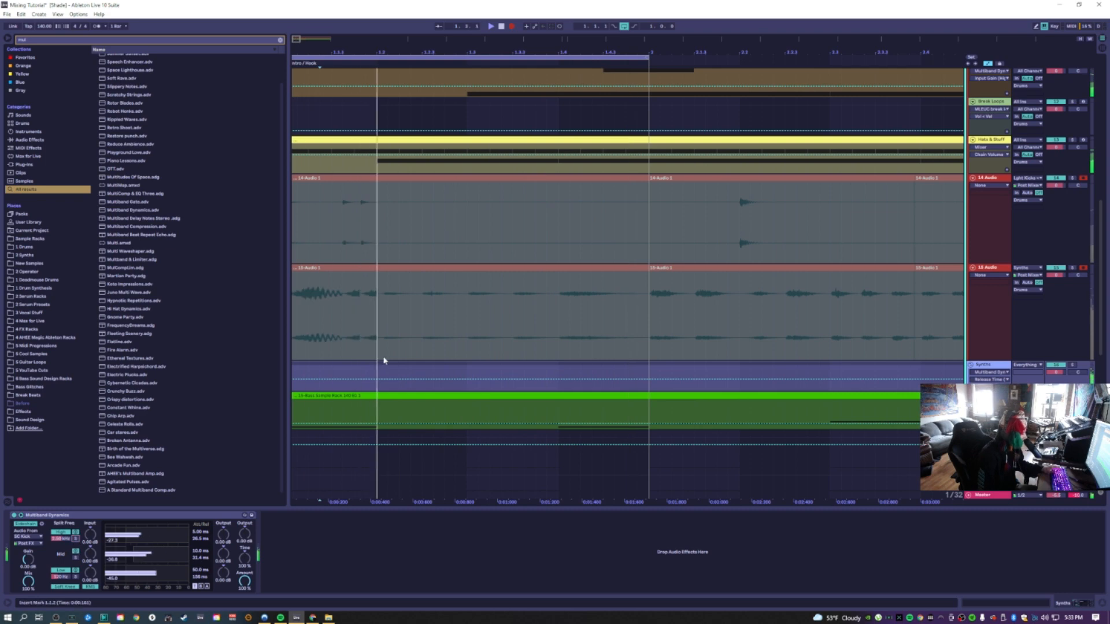
scroll(418, 337, "up", 4)
left_click(347, 126)
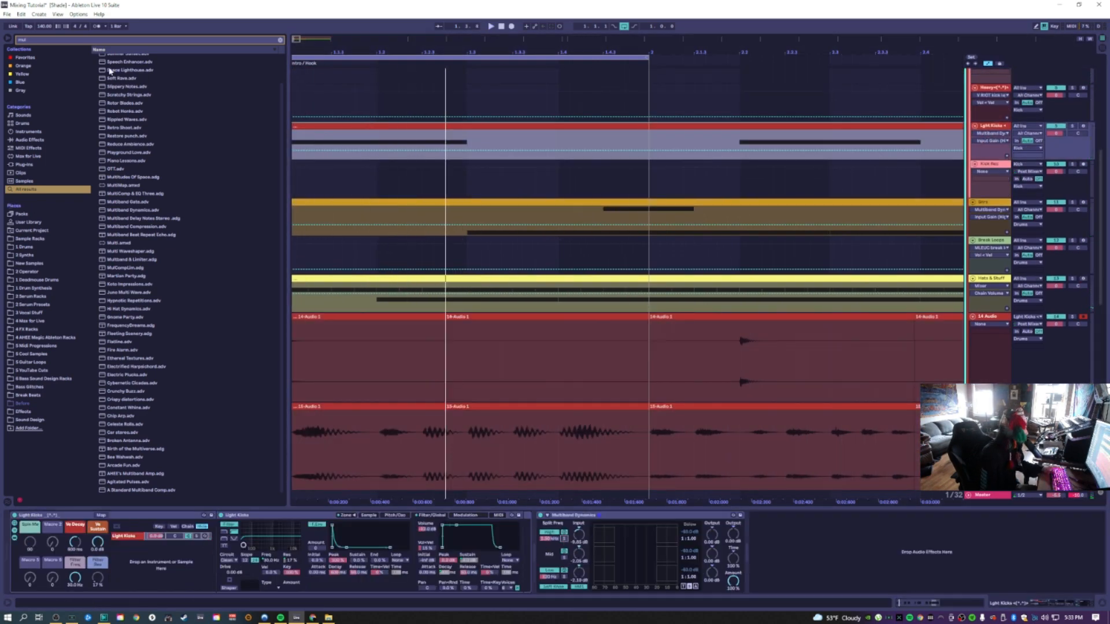
left_click(47, 41)
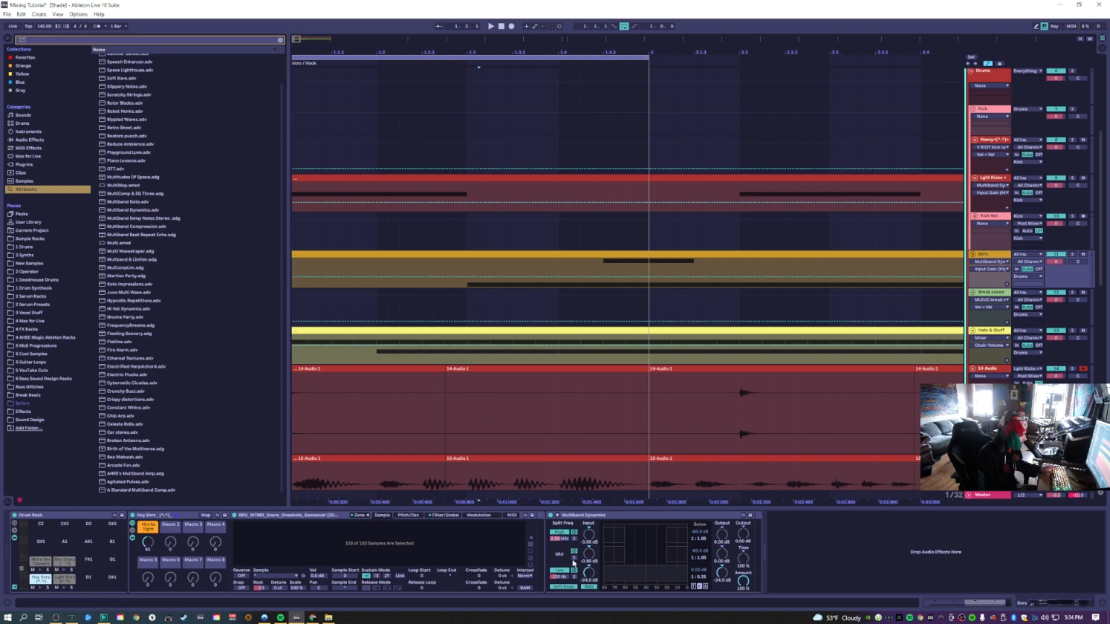
scroll(793, 247, "down", 5)
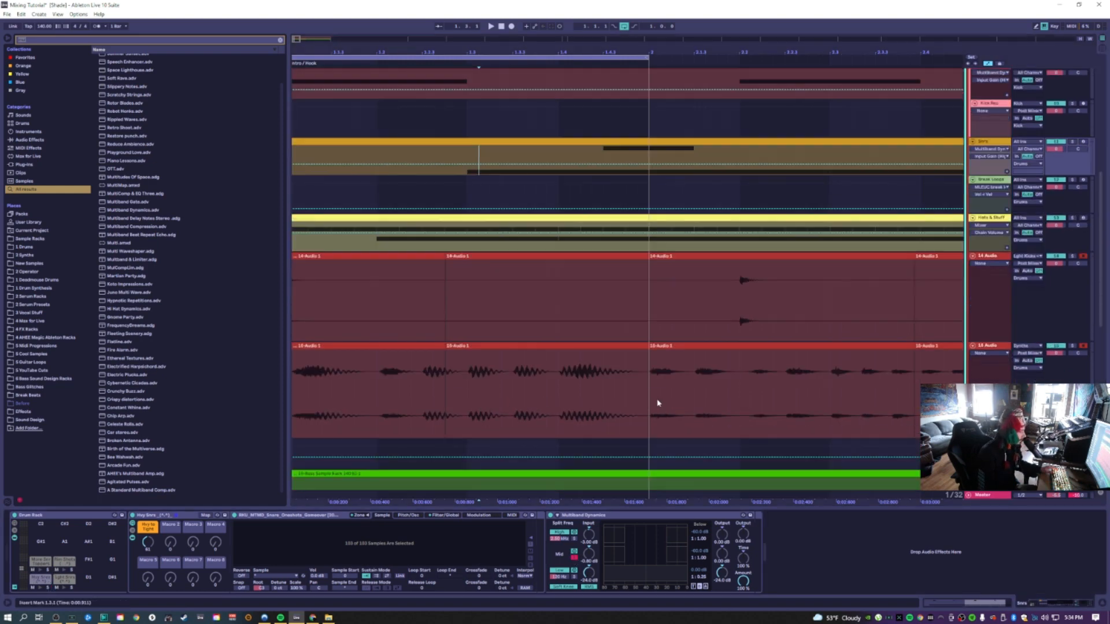
Change the 14 Audio track's input source and select a range on its clip
left_click(1041, 264)
left_click(1027, 256)
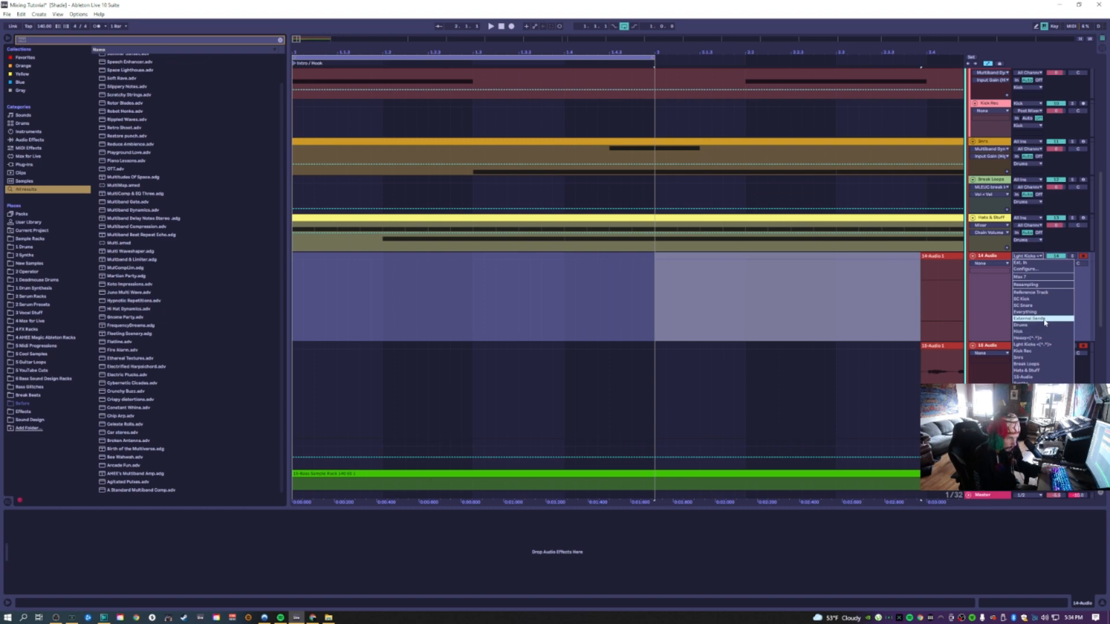
left_click(1039, 352)
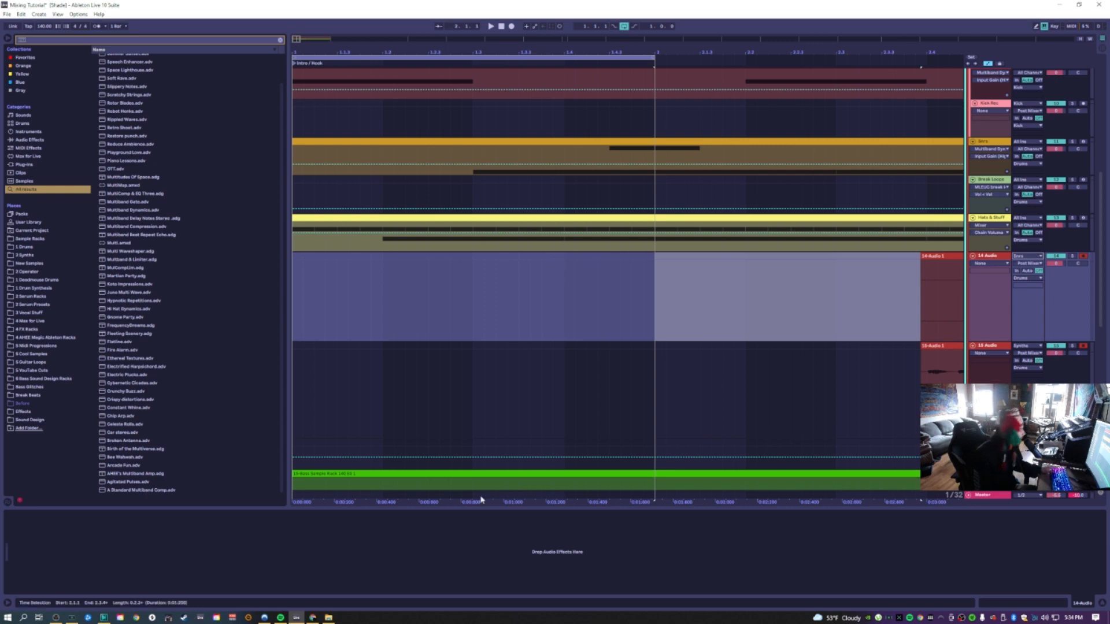
left_click_drag(496, 295, 292, 295)
Select the Synths track and add a second Multiband Dynamics found by searching "mul"
left_click(472, 153)
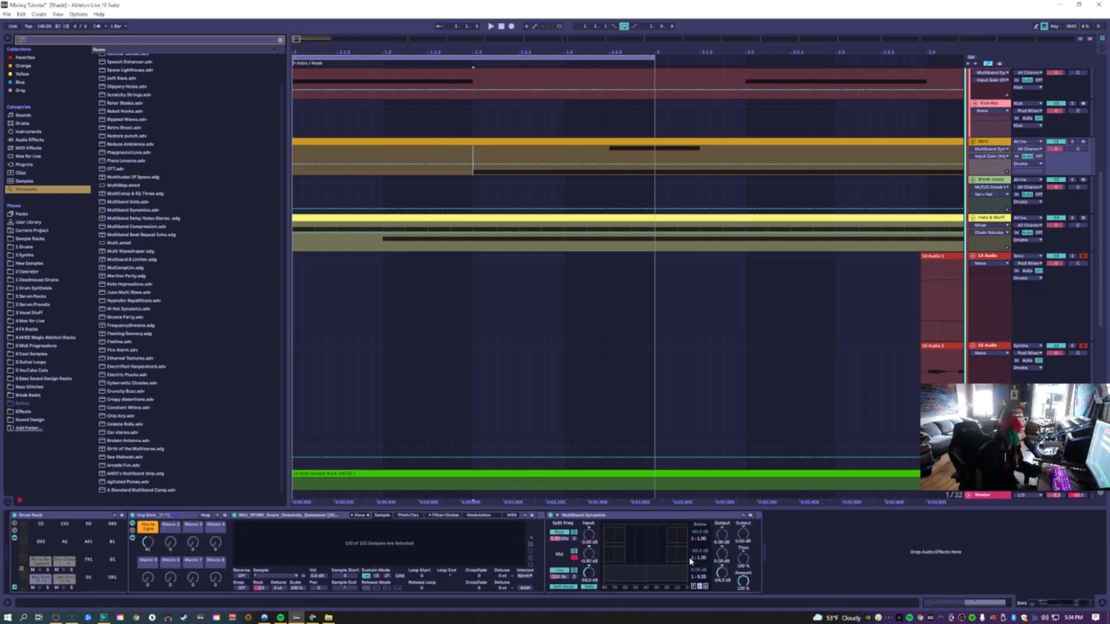
left_click(542, 451)
left_click(45, 40)
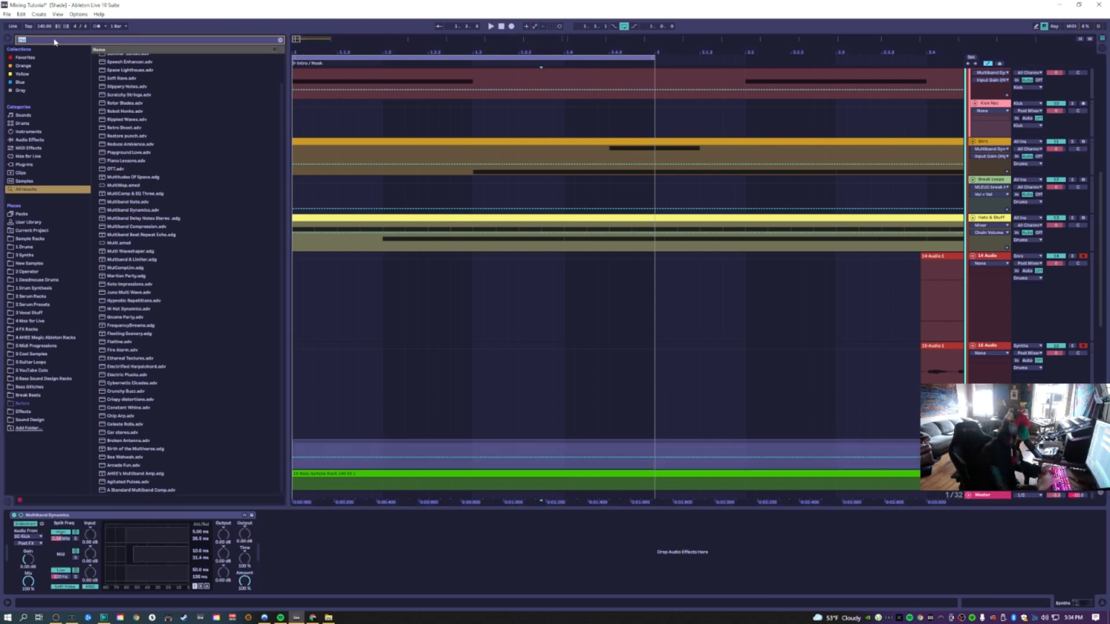
type("mul")
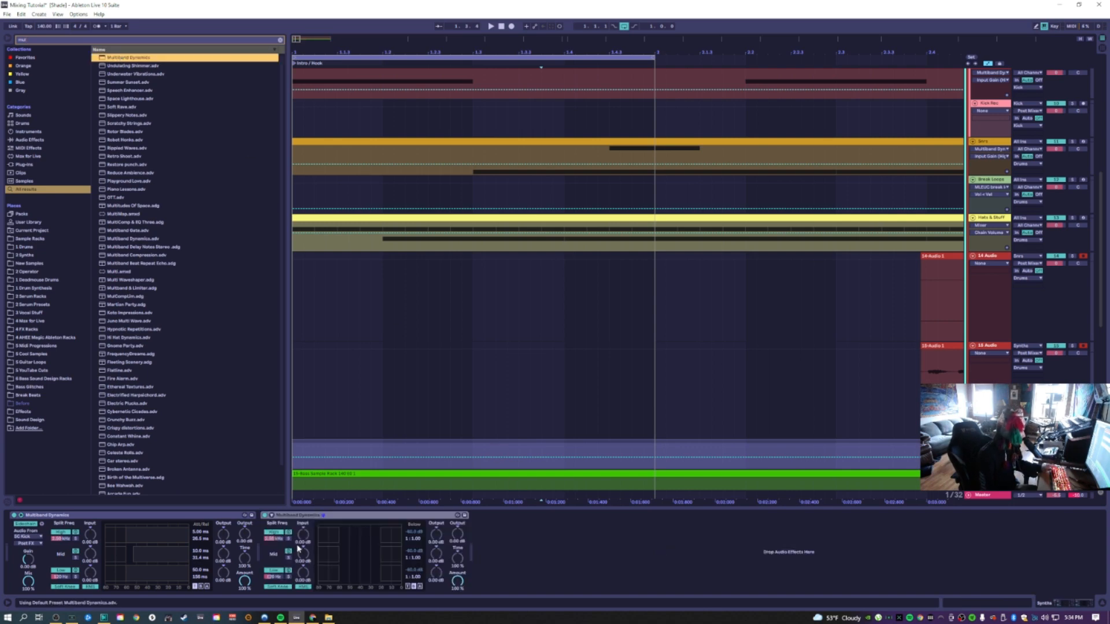
Toggle a band on the new Multiband Dynamics and set its sidechain source to SC Snare
left_click(289, 558)
scroll(392, 467, "down", 1)
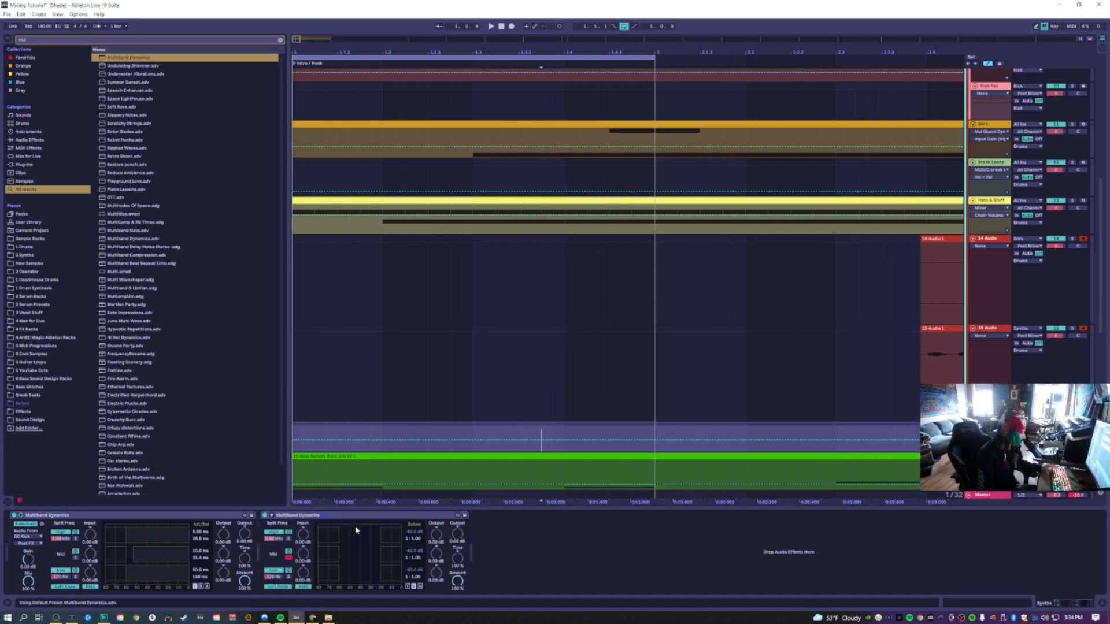
left_click(275, 519)
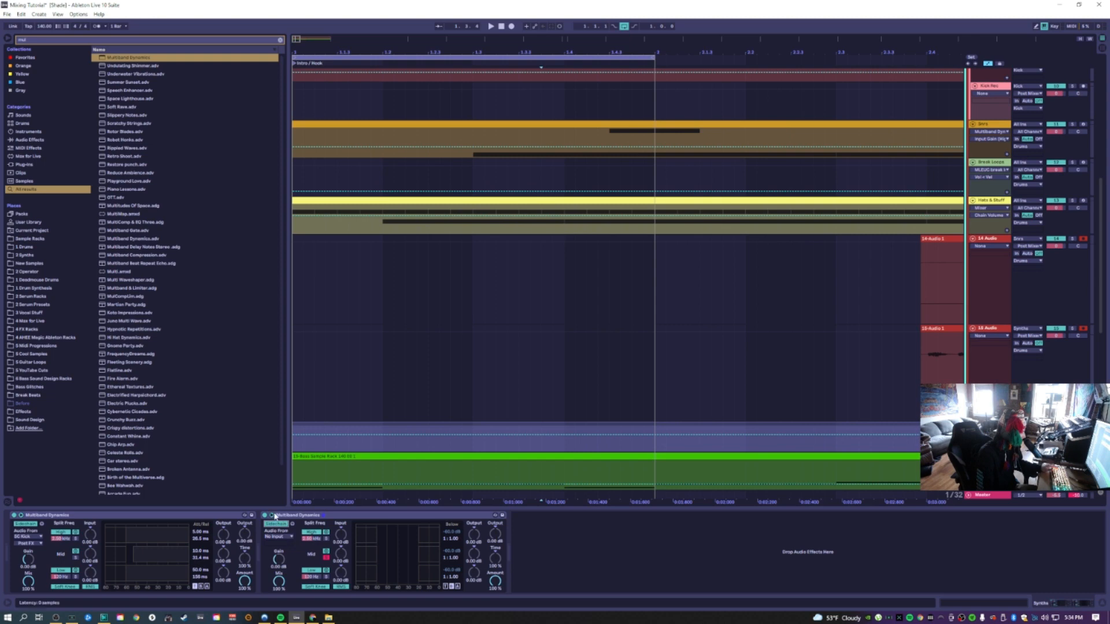
left_click(278, 537)
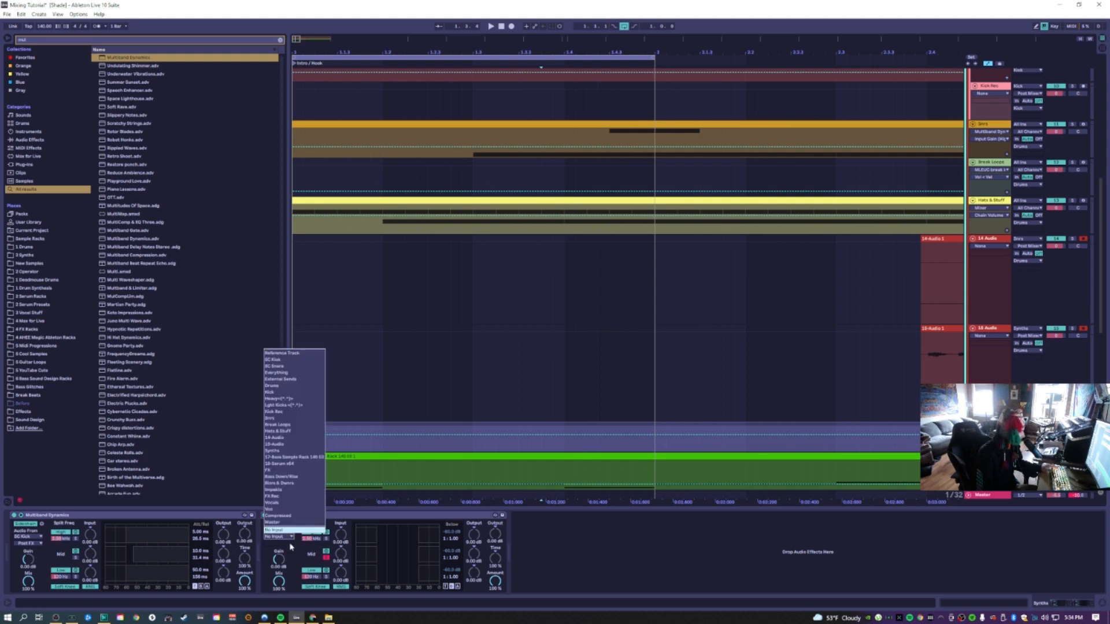
left_click(289, 367)
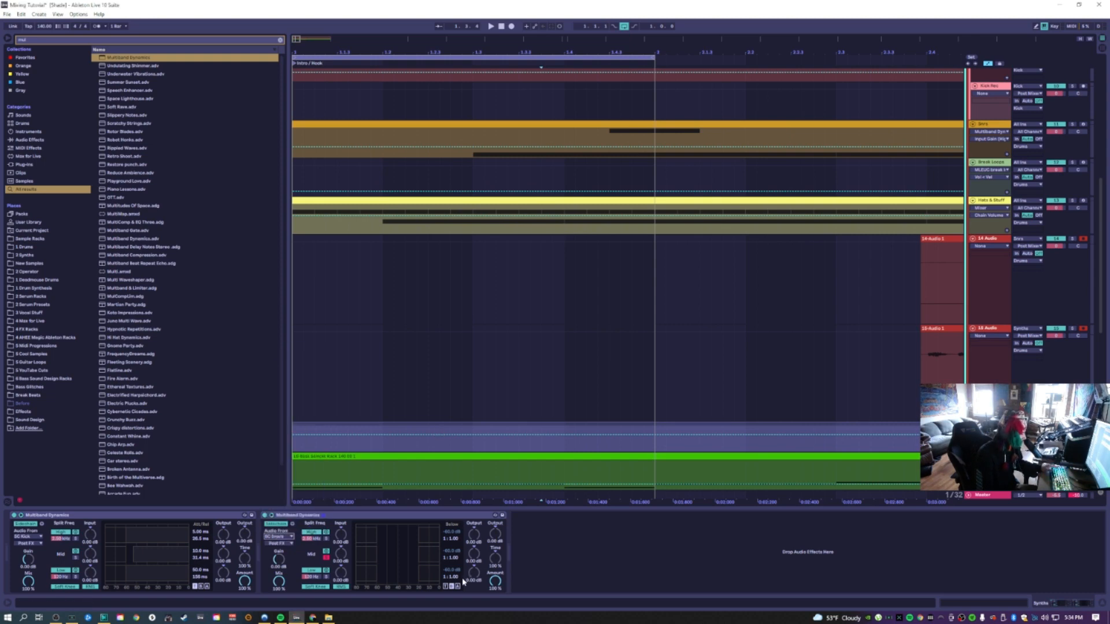
Start playback and adjust the second Multiband Dynamics' band compression settings while listening
left_click_drag(458, 563, 458, 541)
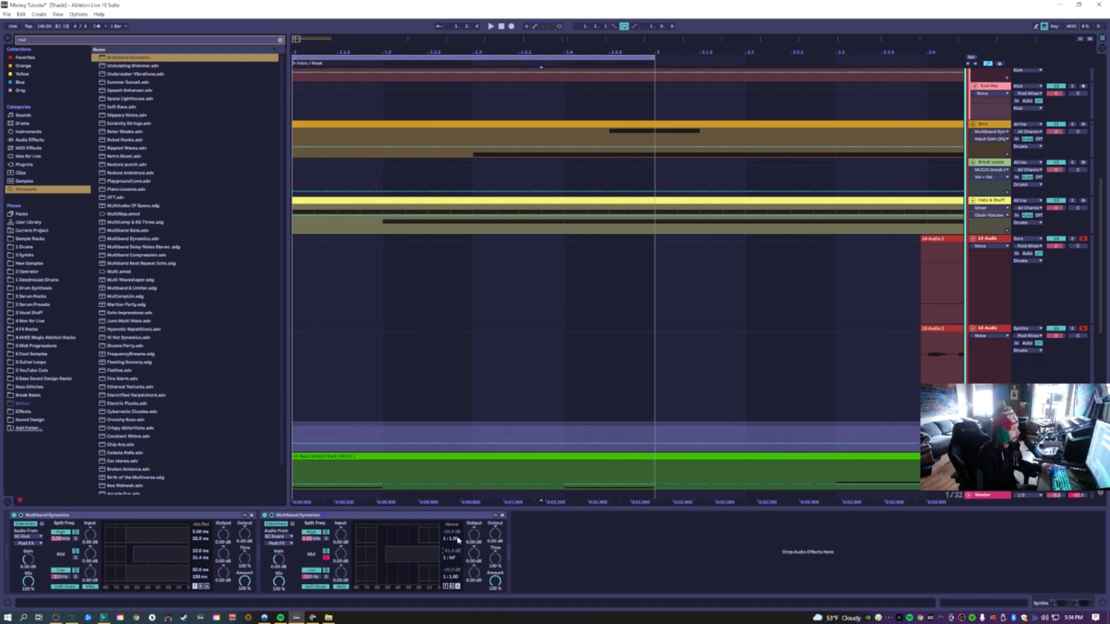
left_click(511, 26)
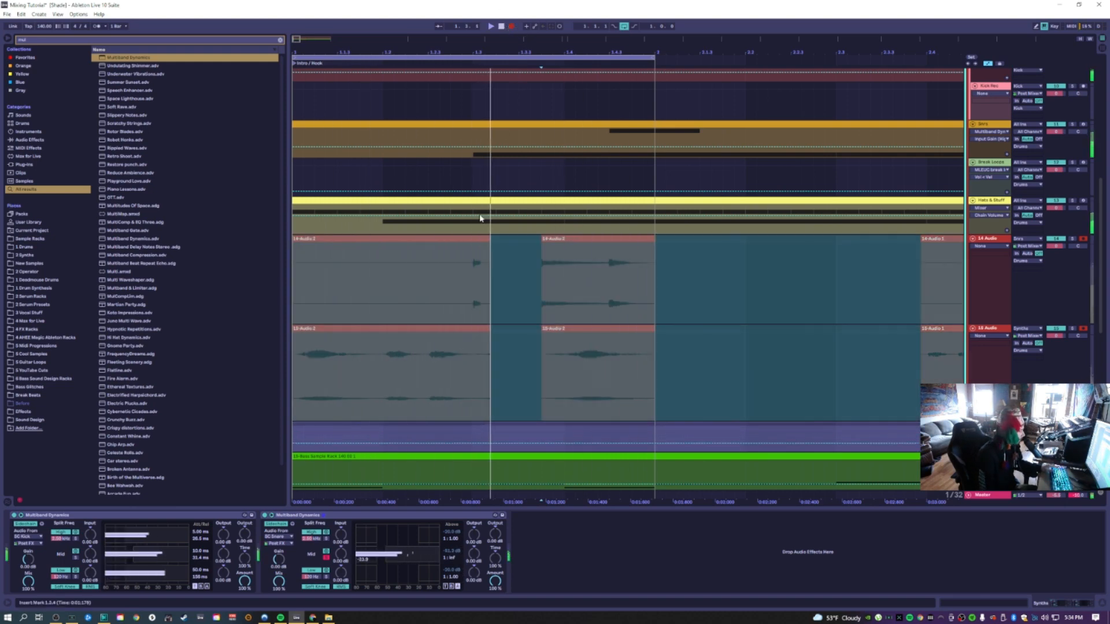
left_click(445, 587)
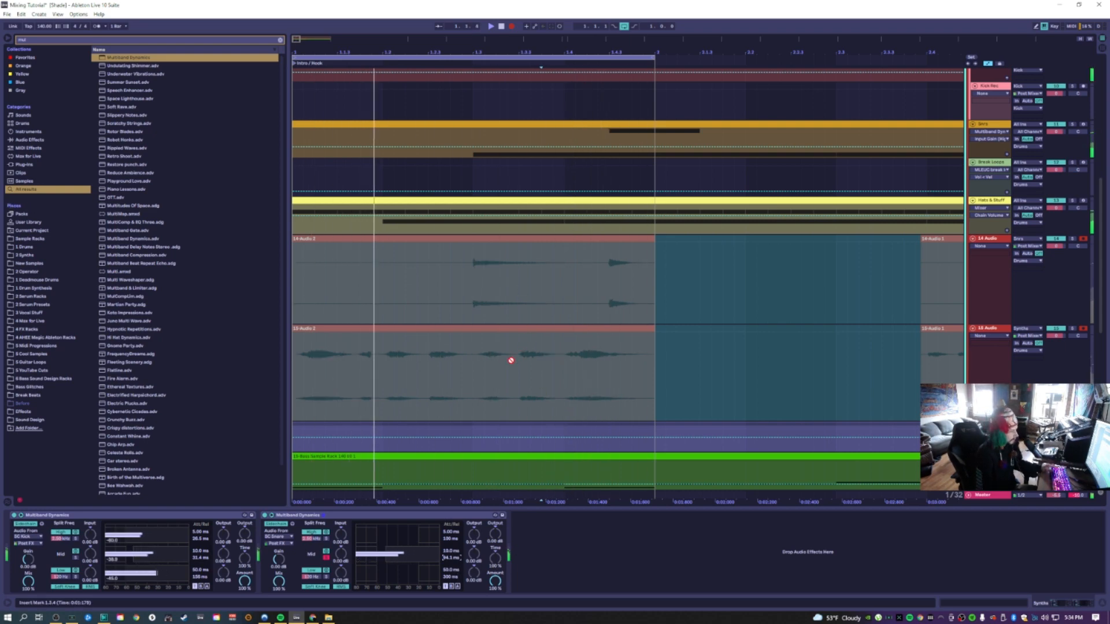
left_click(458, 586)
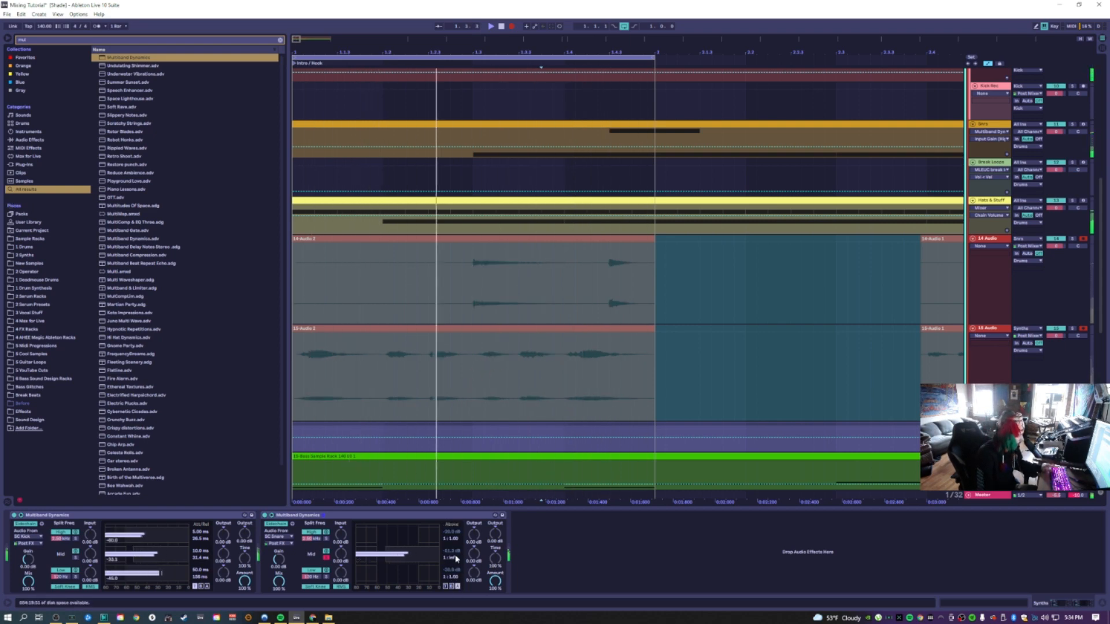
left_click(452, 550)
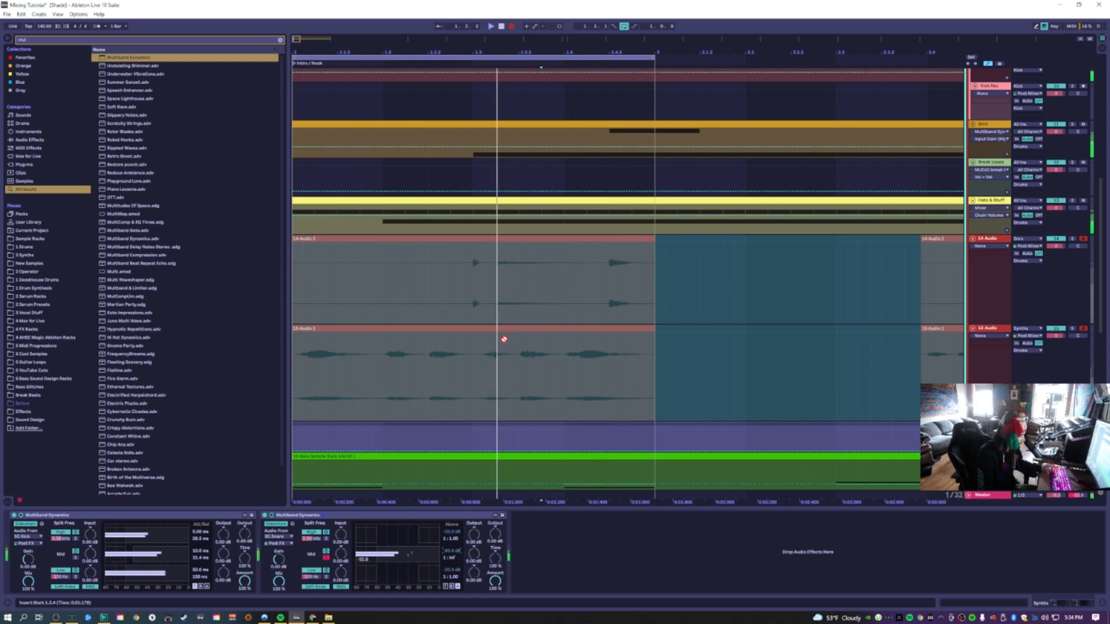
left_click(446, 588)
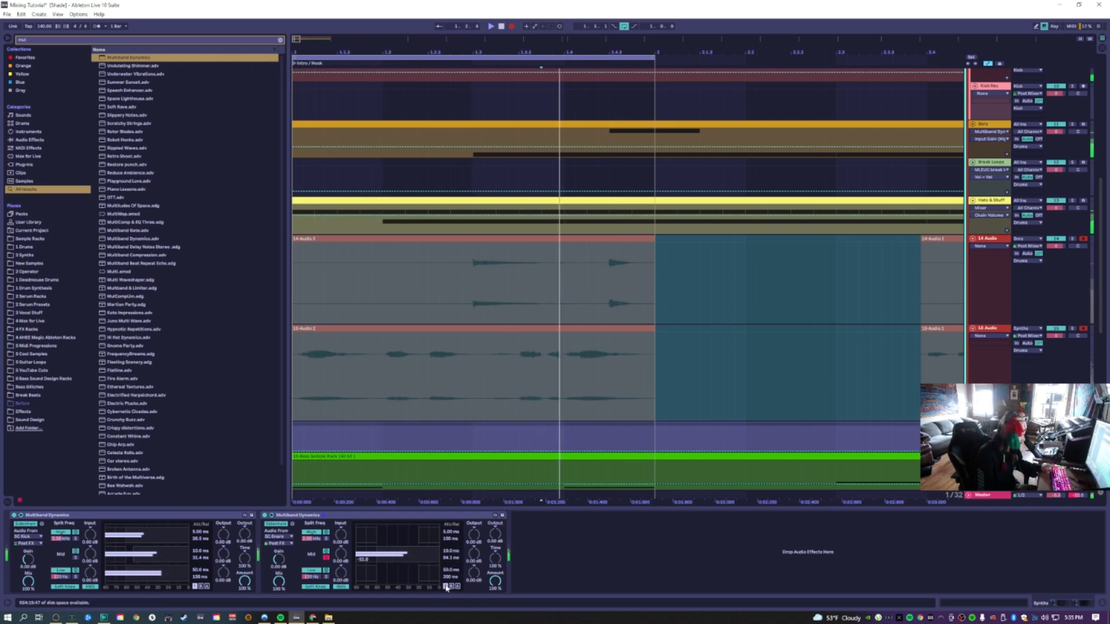
left_click_drag(451, 559, 450, 580)
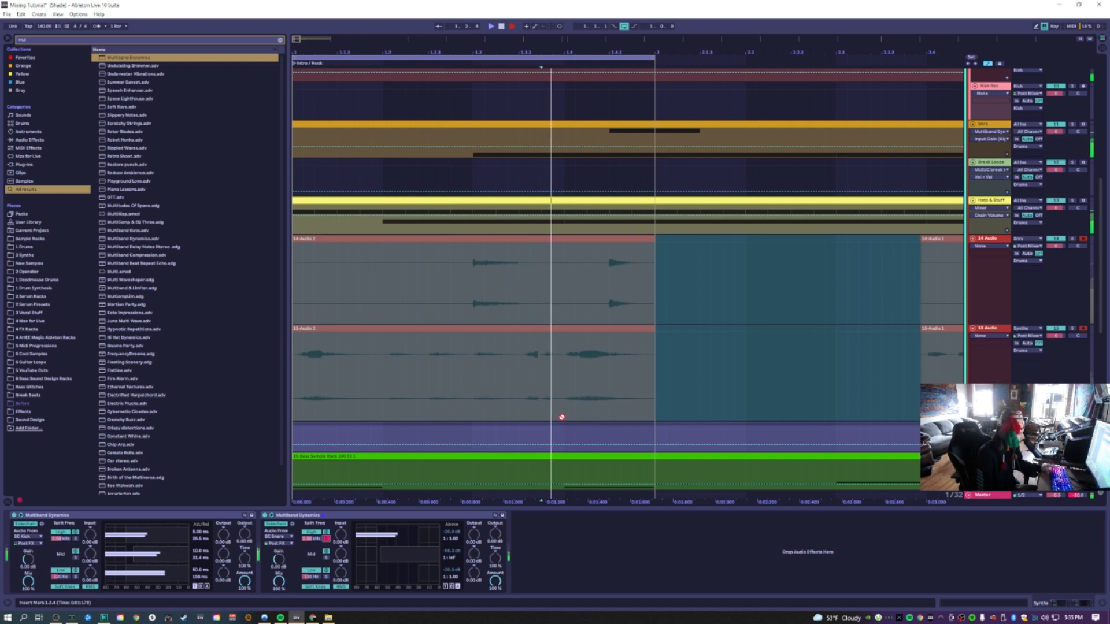
scroll(562, 416, "up", 5)
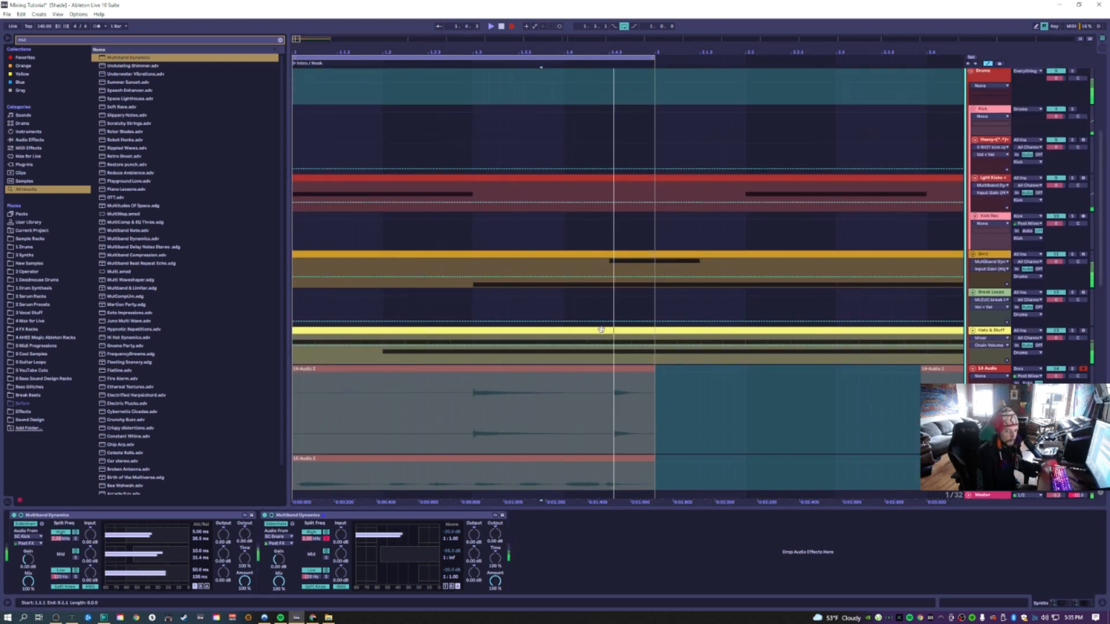
left_click(491, 268)
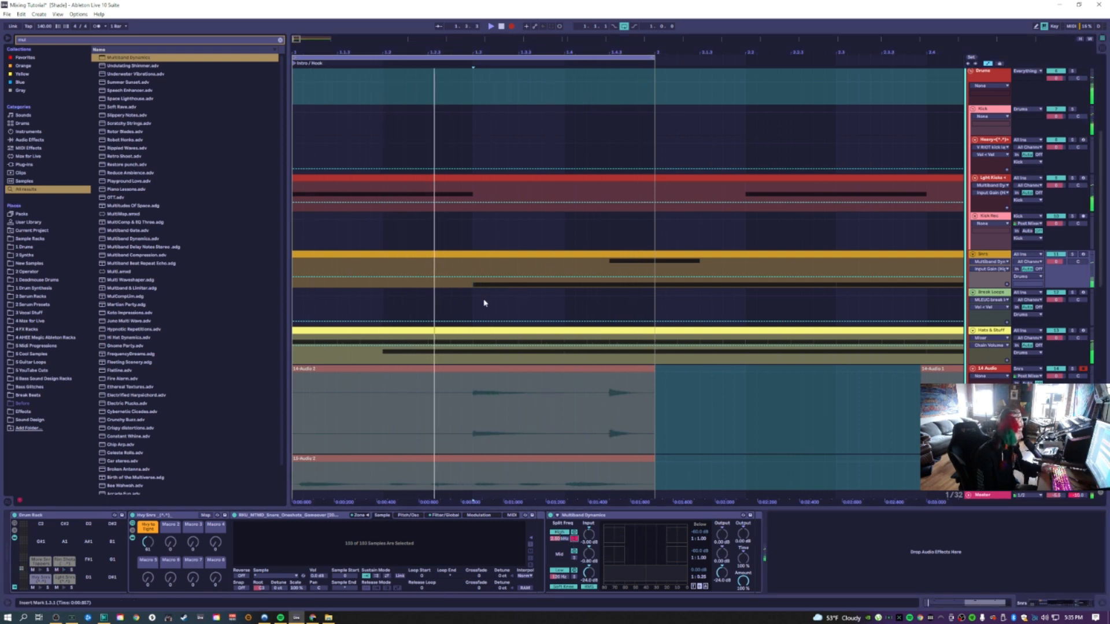
Select the track and adjust the attack and release timing on its second Multiband Dynamics
scroll(485, 303, "down", 3)
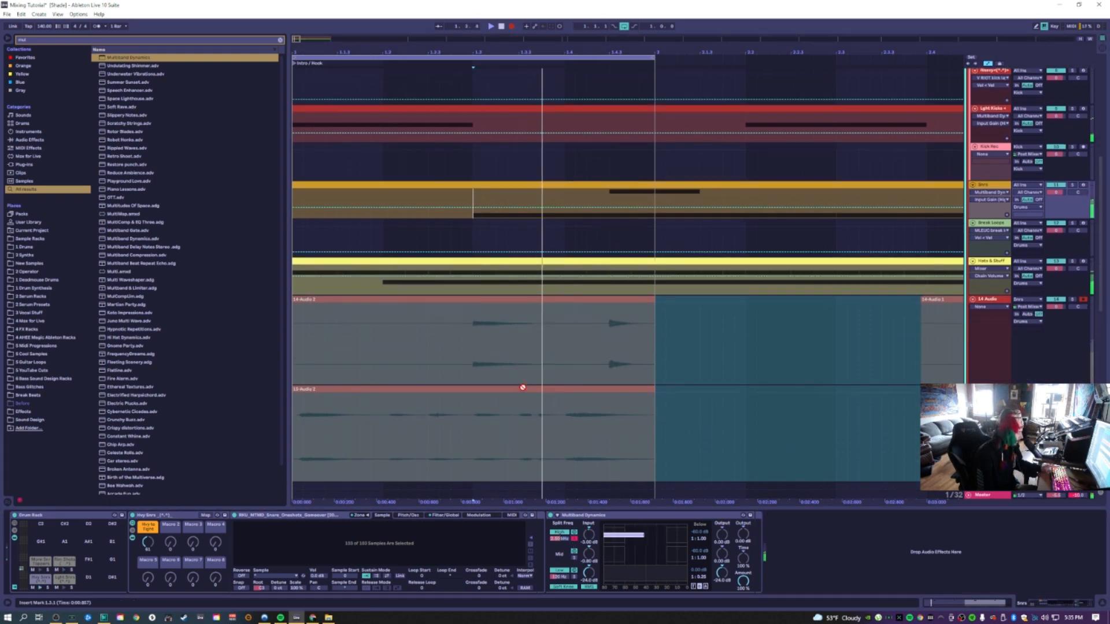
scroll(475, 438, "down", 2)
left_click(476, 442)
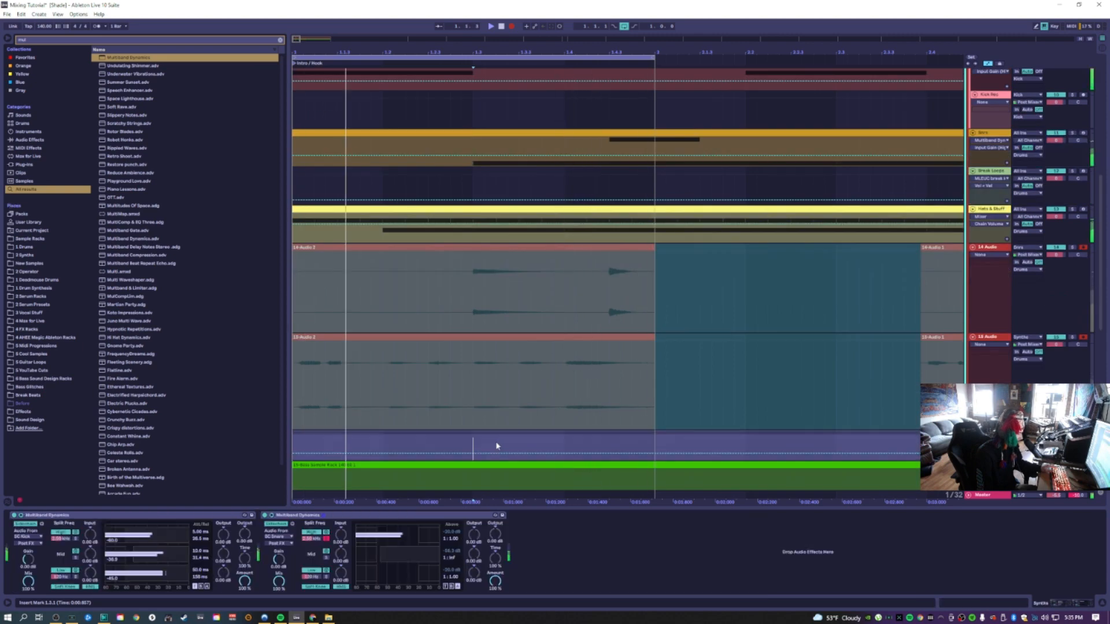
left_click(457, 586)
left_click_drag(451, 539, 444, 548)
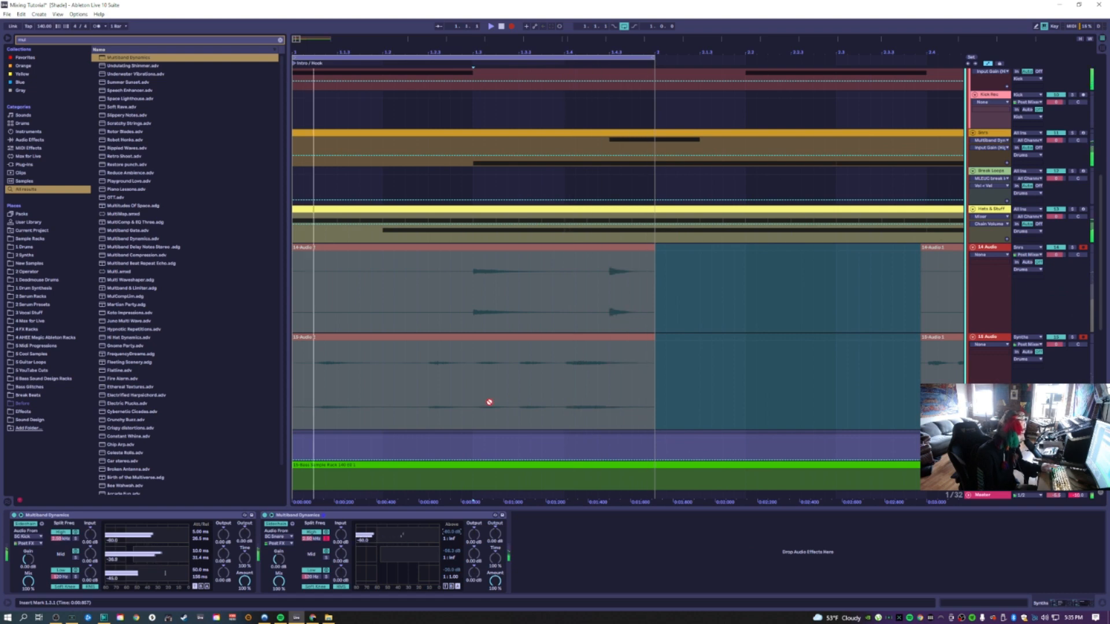
left_click(445, 587)
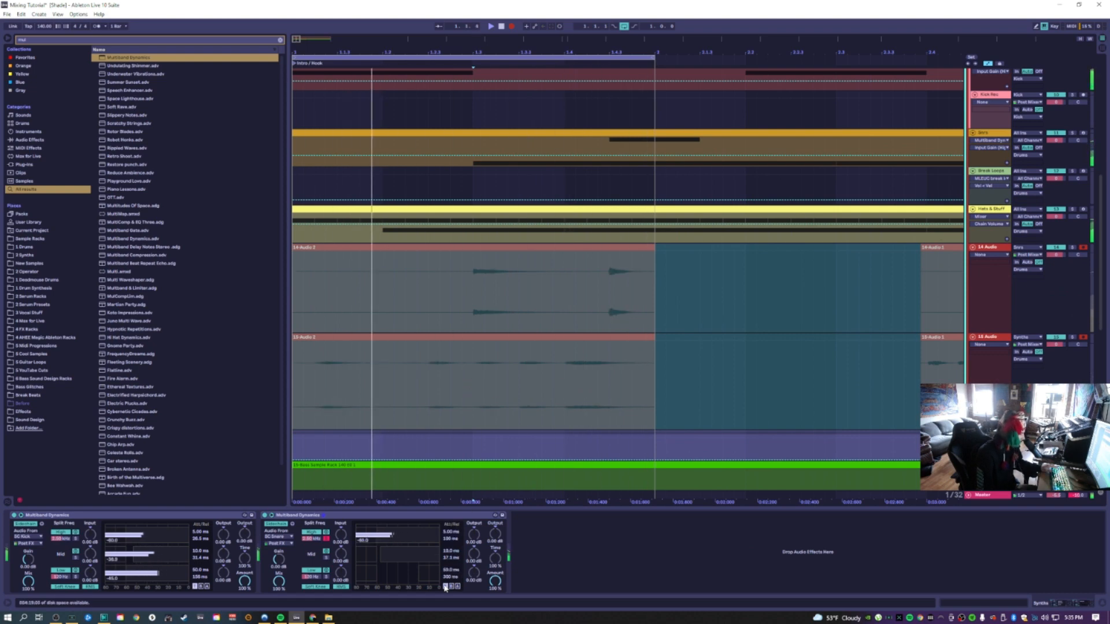
left_click_drag(449, 540, 449, 527)
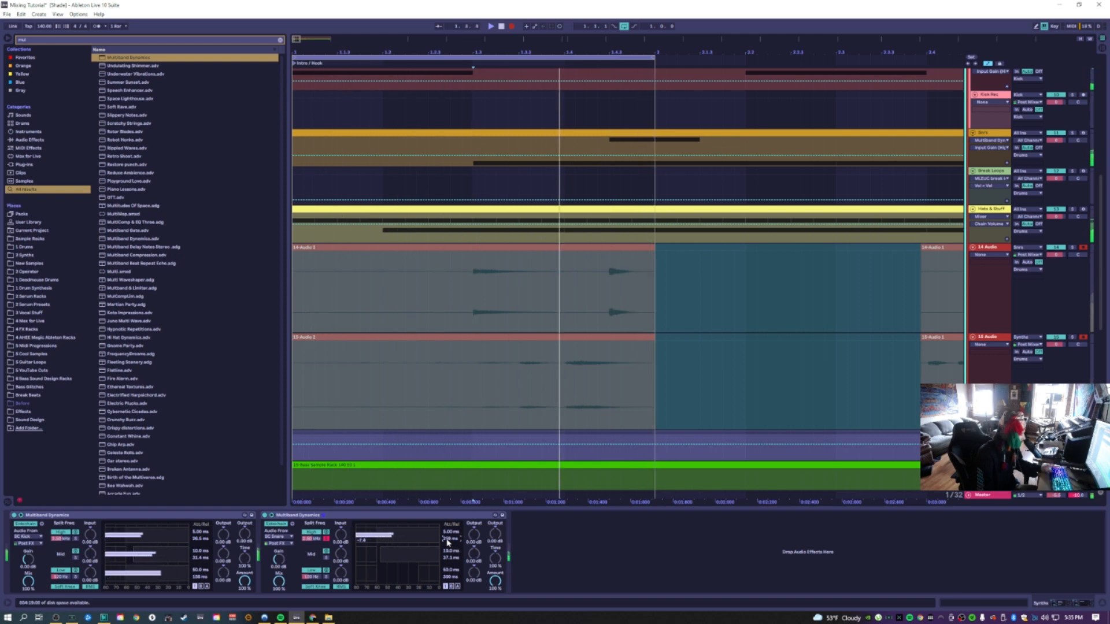
Play briefly, then delete the second Multiband Dynamics from the track
scroll(407, 402, "up", 10)
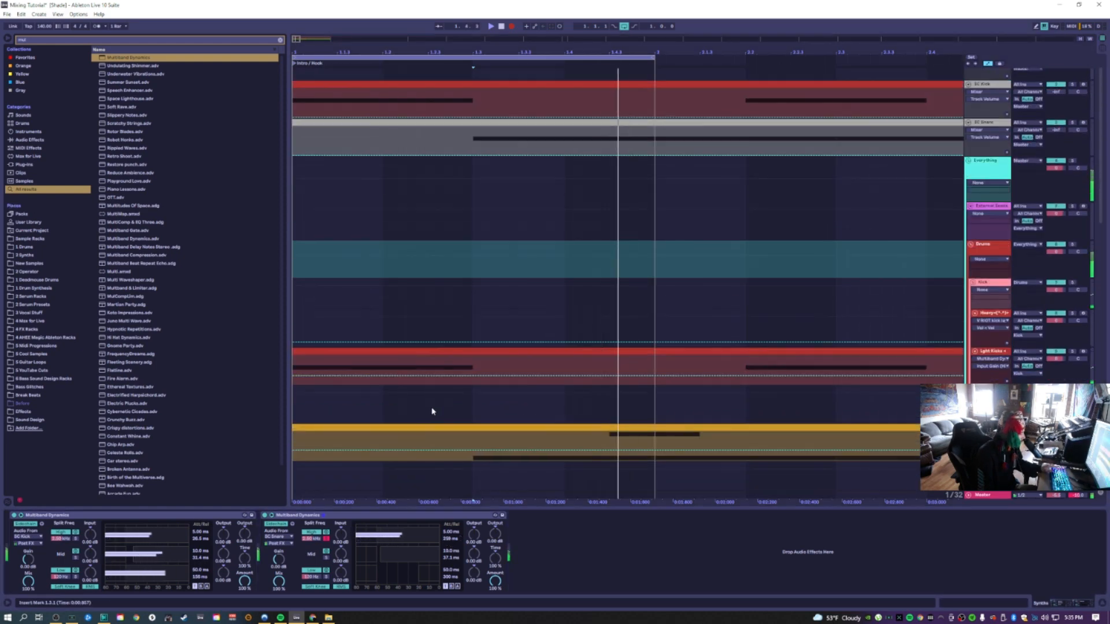
scroll(435, 404, "down", 5)
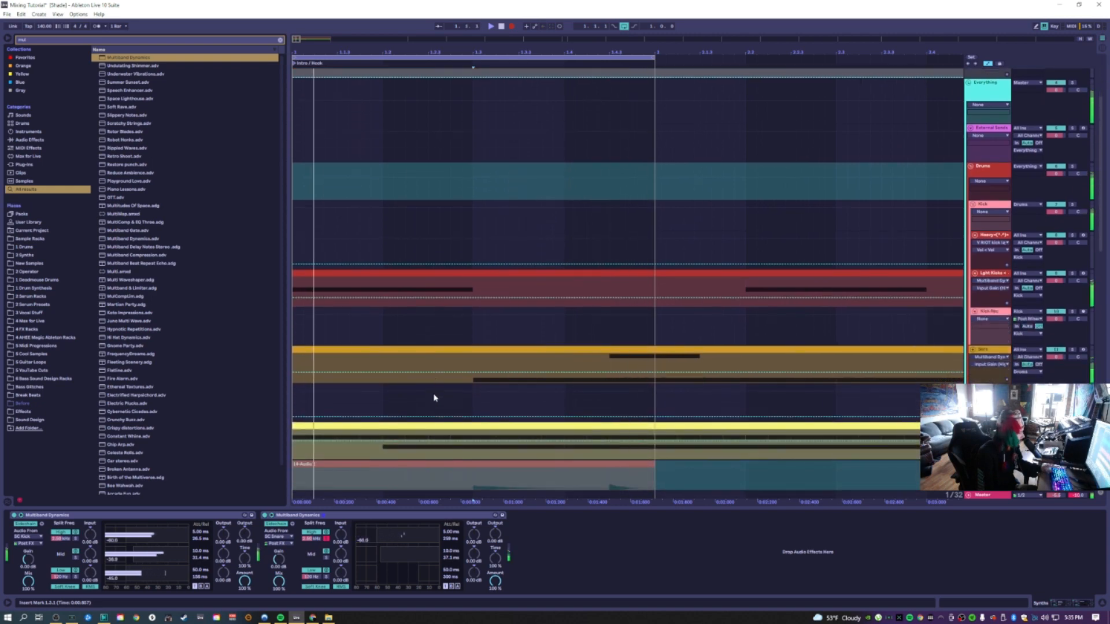
scroll(431, 394, "down", 6)
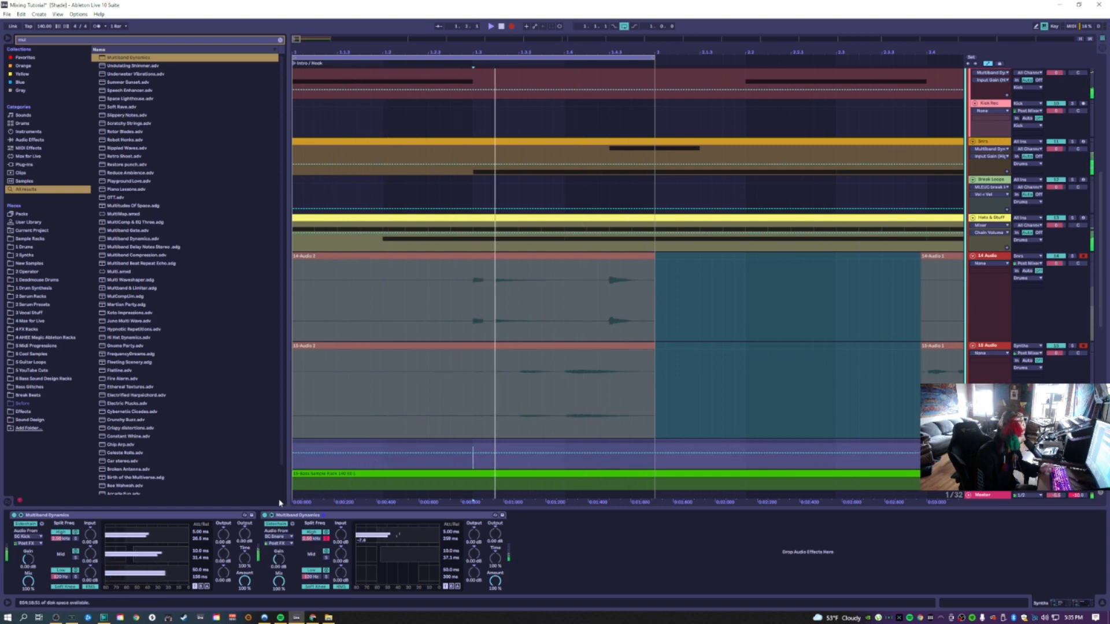
key("space")
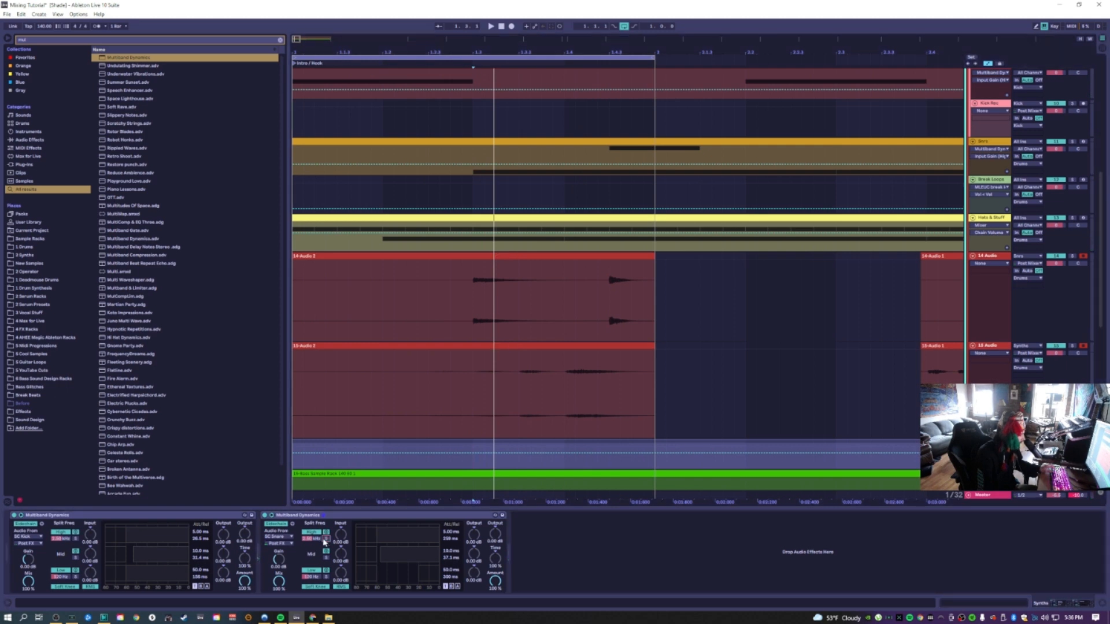
key("space")
left_click(342, 522)
key("Delete")
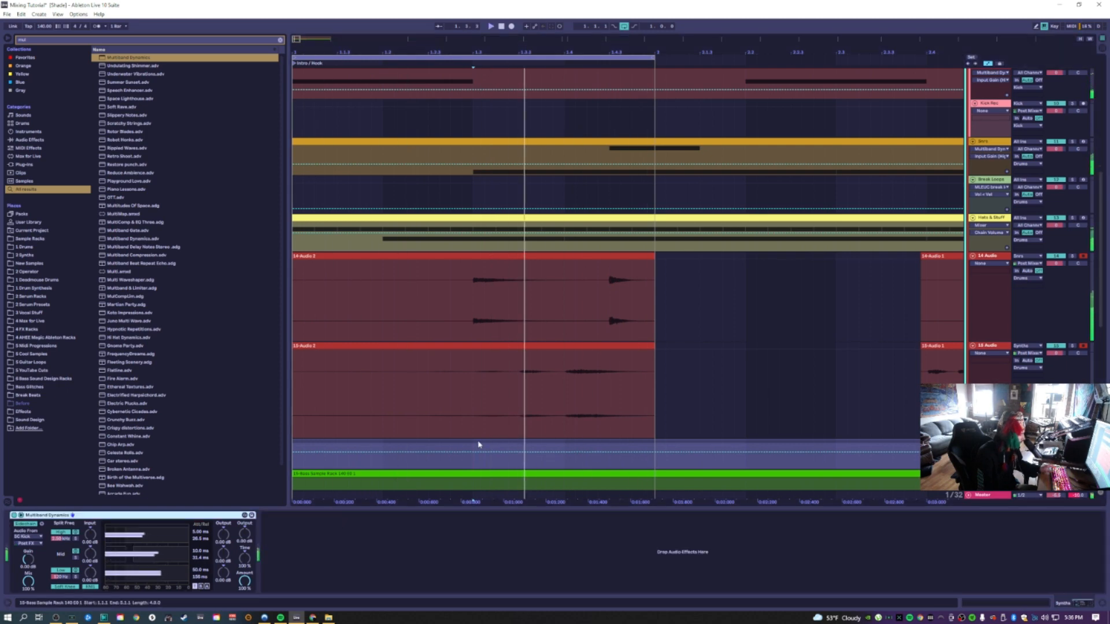
Select and delete the recorded clips on the 14 Audio and 13 Audio tracks
left_click_drag(663, 405, 288, 271)
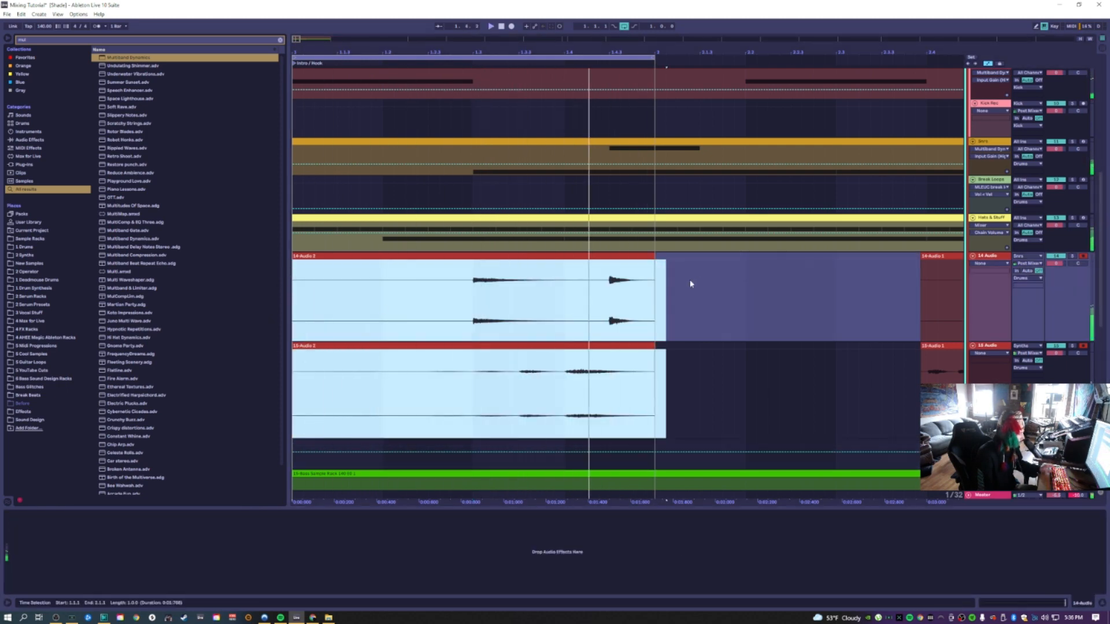
left_click(705, 289)
left_click_drag(677, 289, 230, 414)
key("Delete")
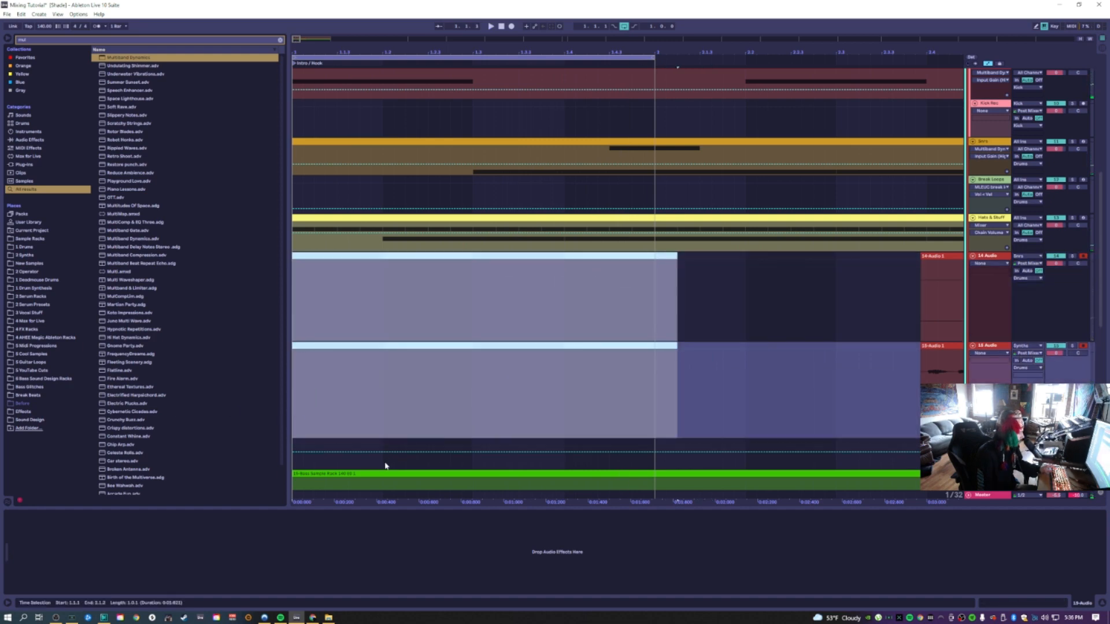
Add another Multiband Dynamics to the selected track and choose a sidechain source for it
left_click(379, 464)
left_click_drag(128, 58, 351, 359)
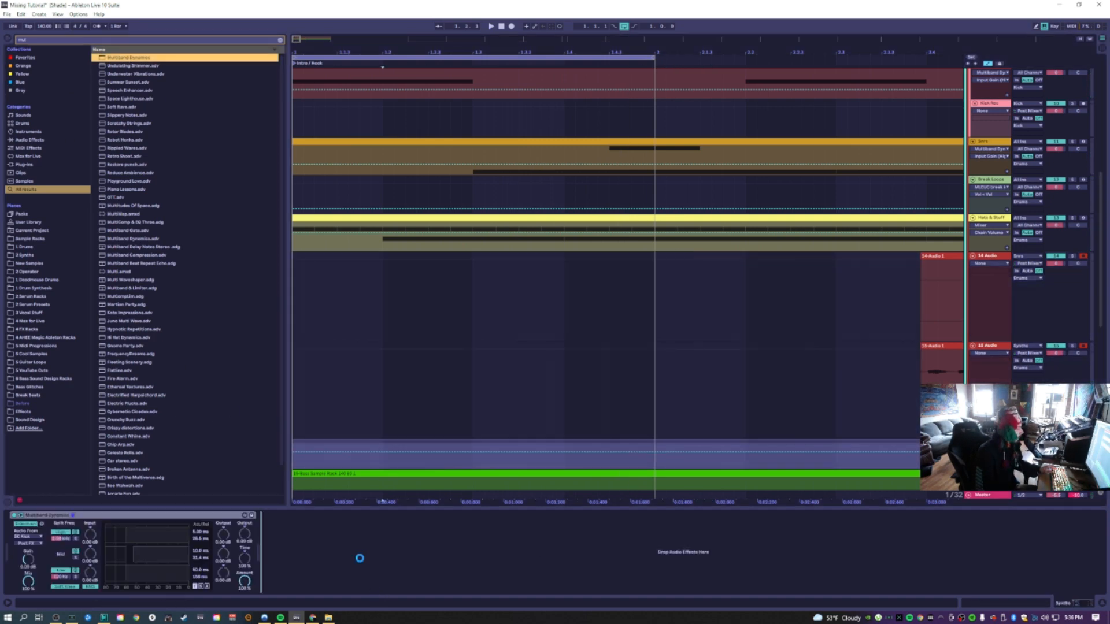
left_click_drag(360, 559, 360, 562)
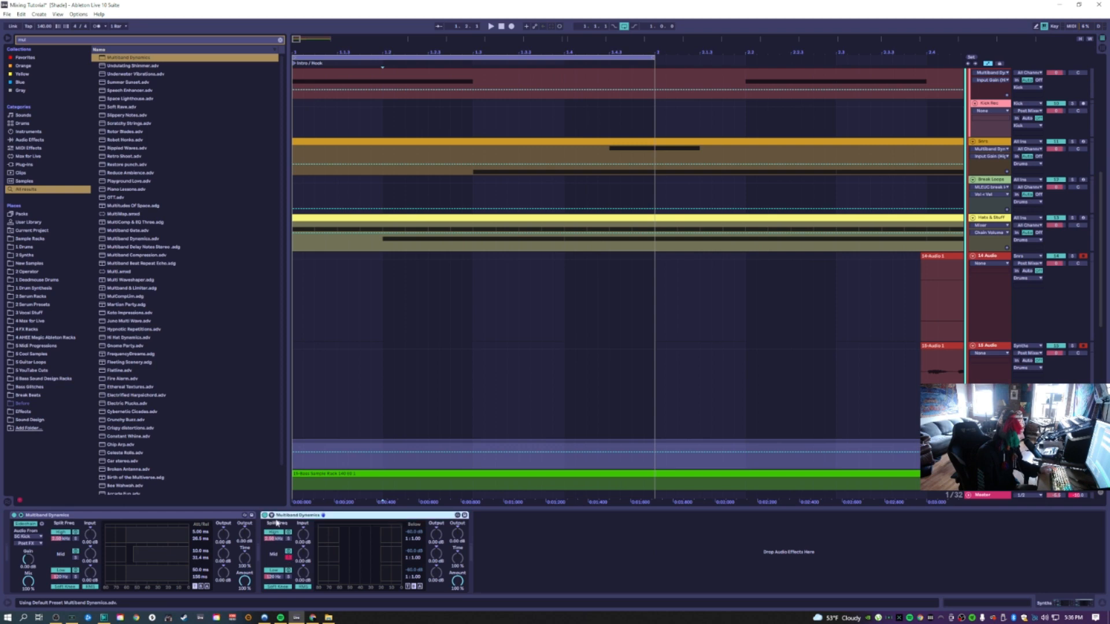
left_click(274, 522)
left_click(279, 537)
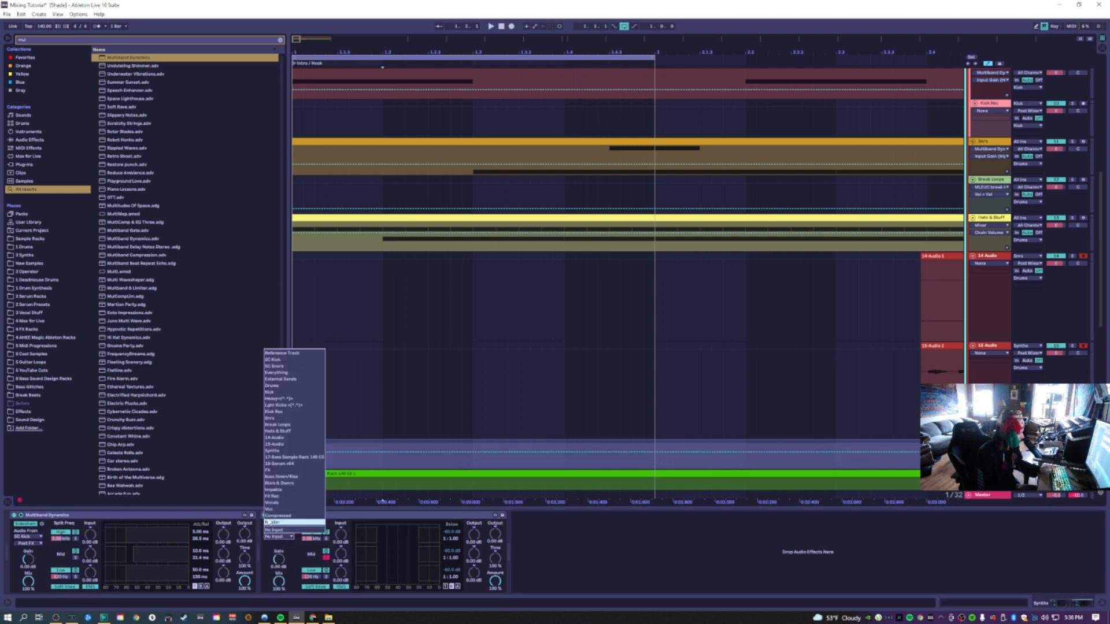
left_click(277, 419)
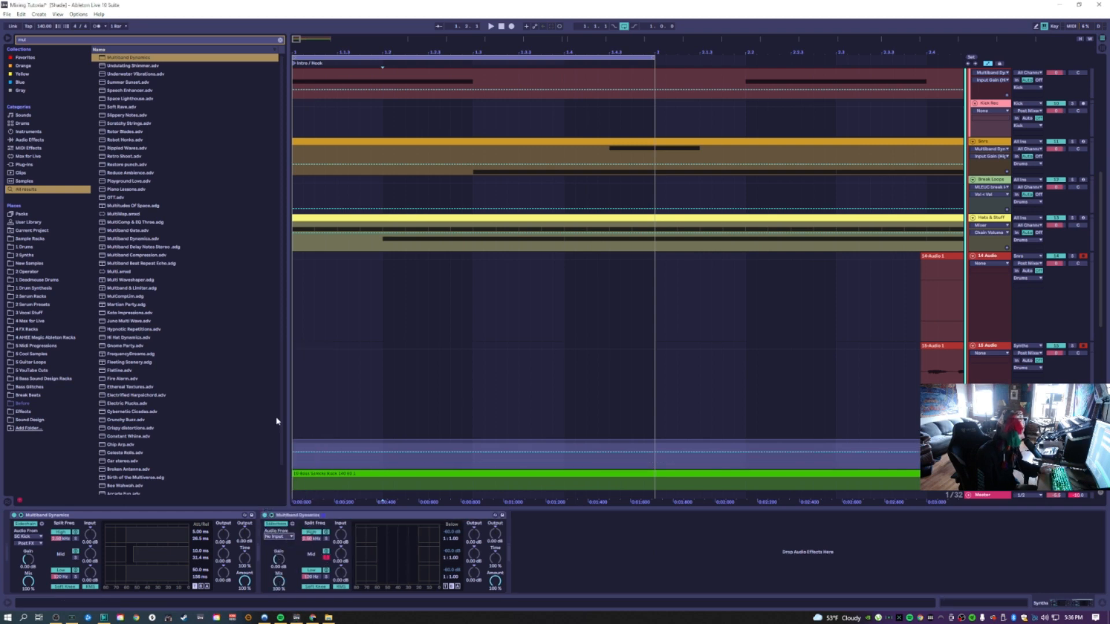
Select a time range on the audio tracks and start recording
left_click_drag(583, 384, 121, 386)
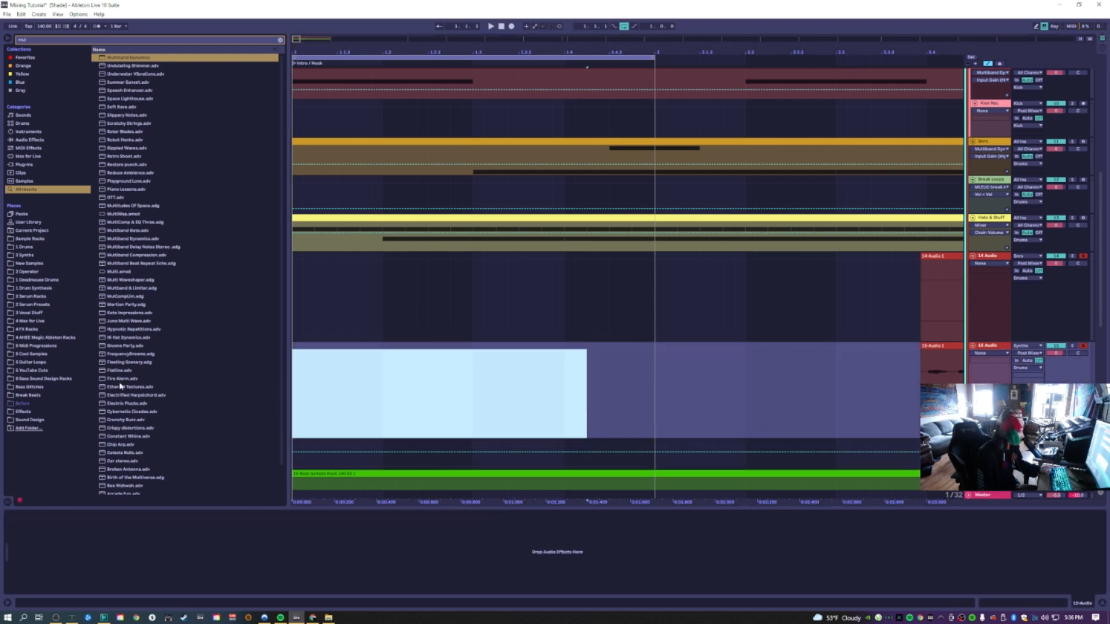
left_click(511, 26)
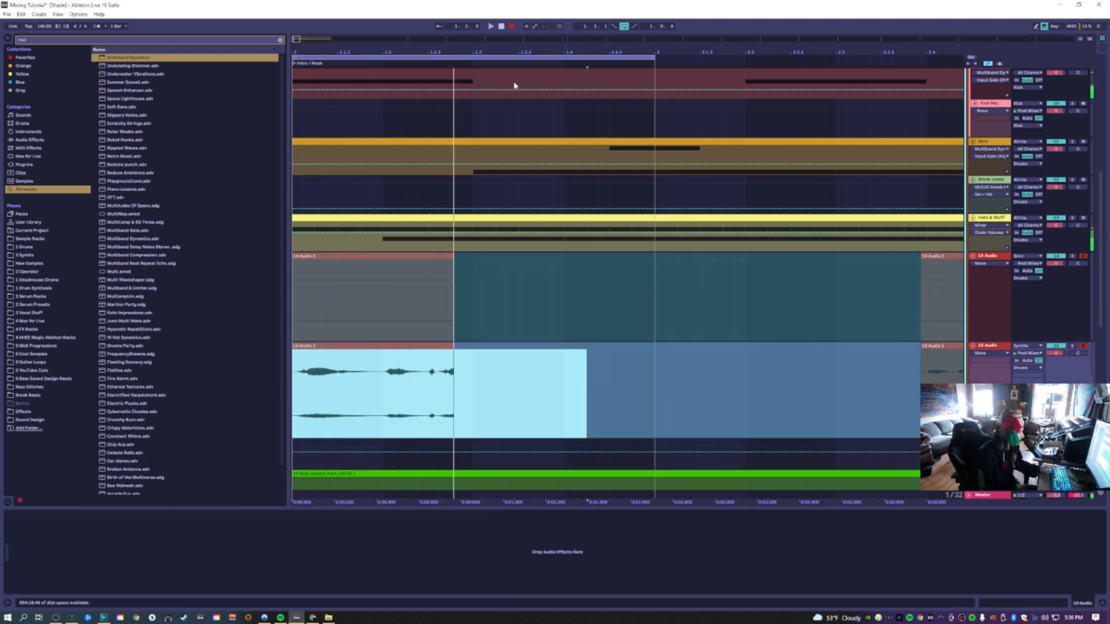
Set the track's second Multiband Dynamics sidechain source to SC Snare during recording, then stop
scroll(497, 209, "down", 2)
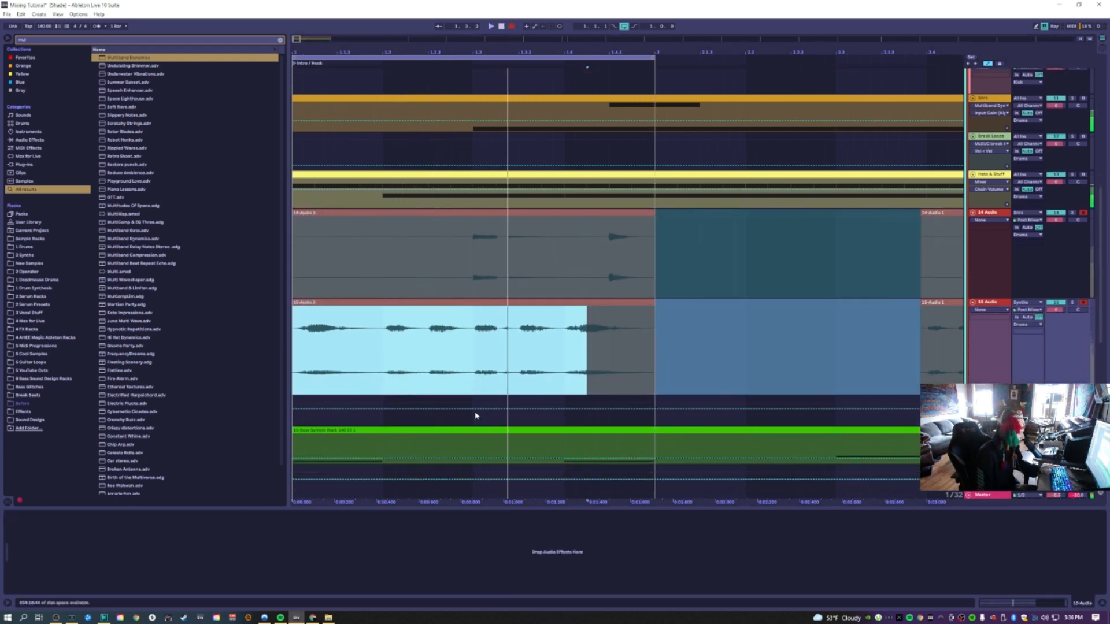
left_click(473, 413)
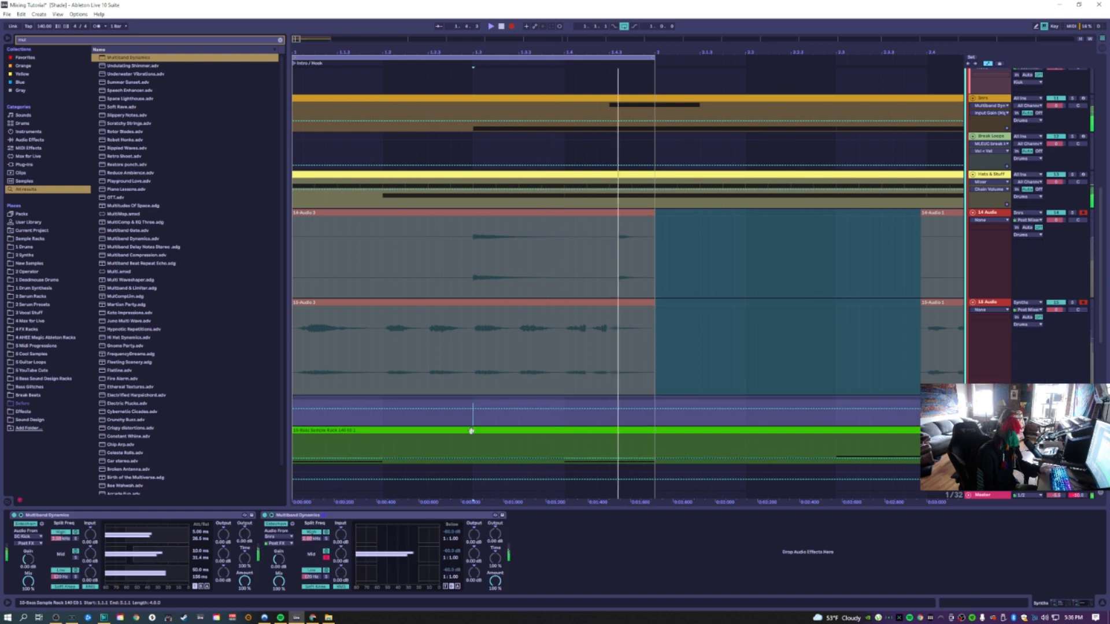
left_click(277, 536)
left_click(274, 366)
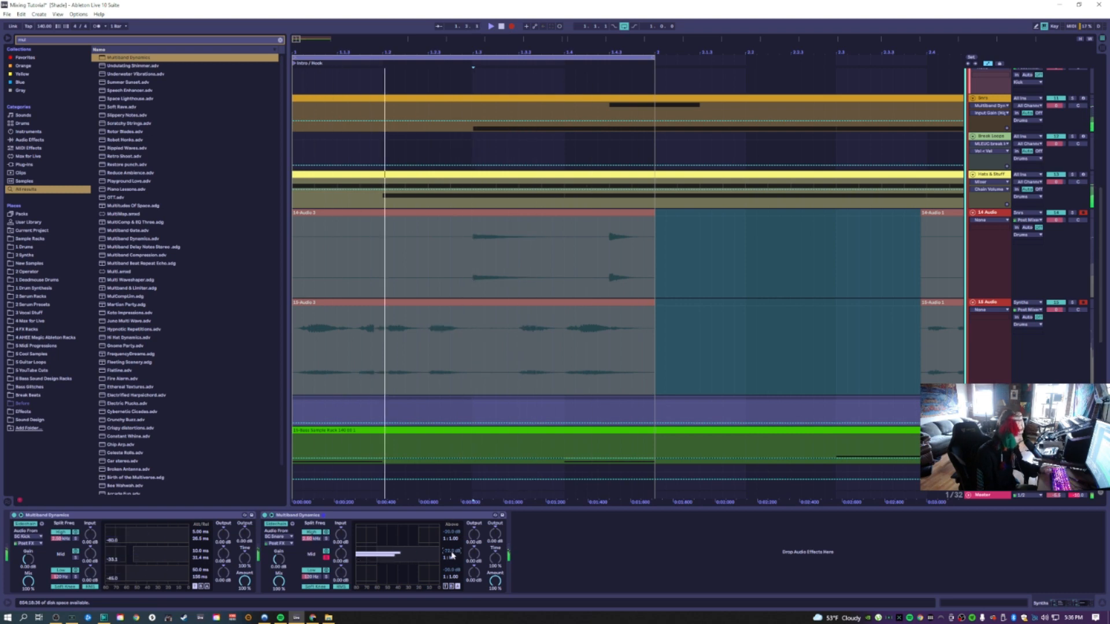
key("space")
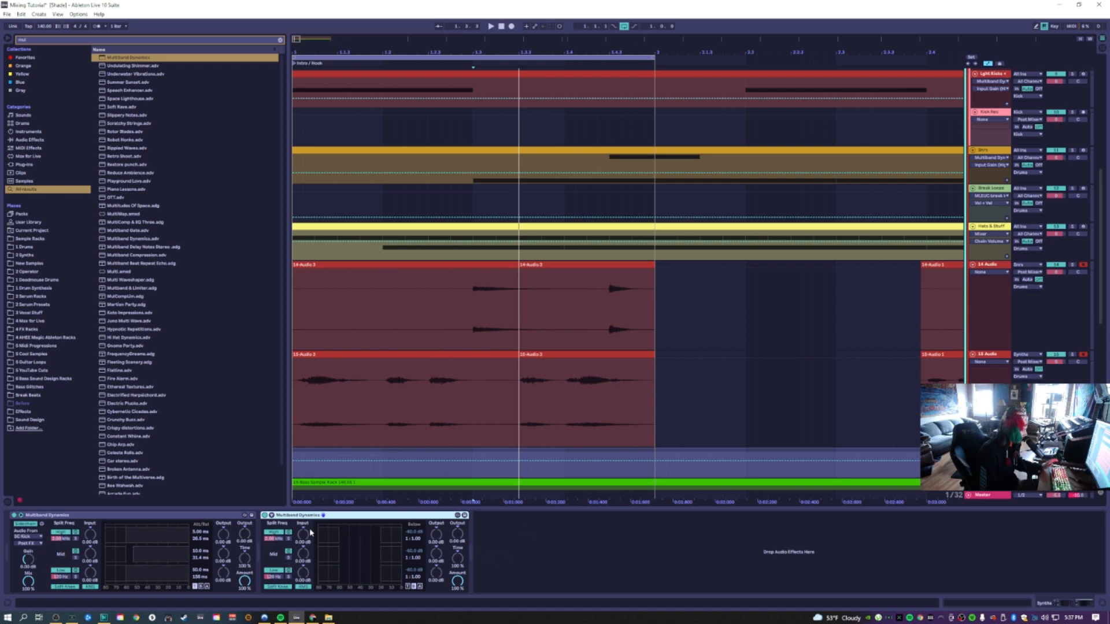
Pick a new sidechain source for the second Multiband Dynamics and toggle the device off and on
left_click(271, 518)
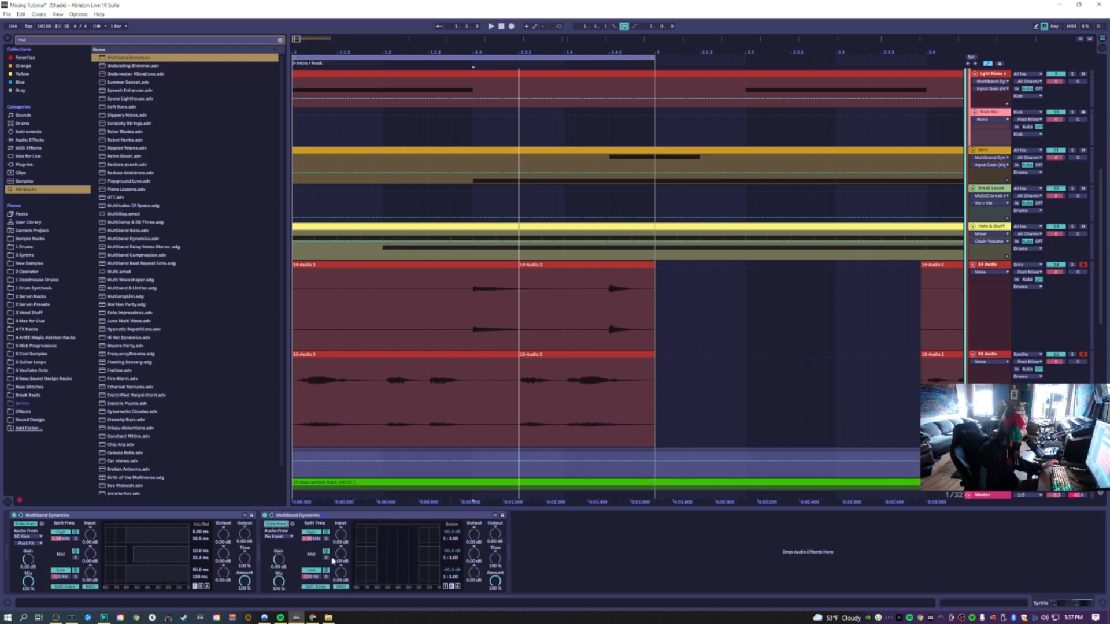
left_click(282, 537)
left_click(302, 367)
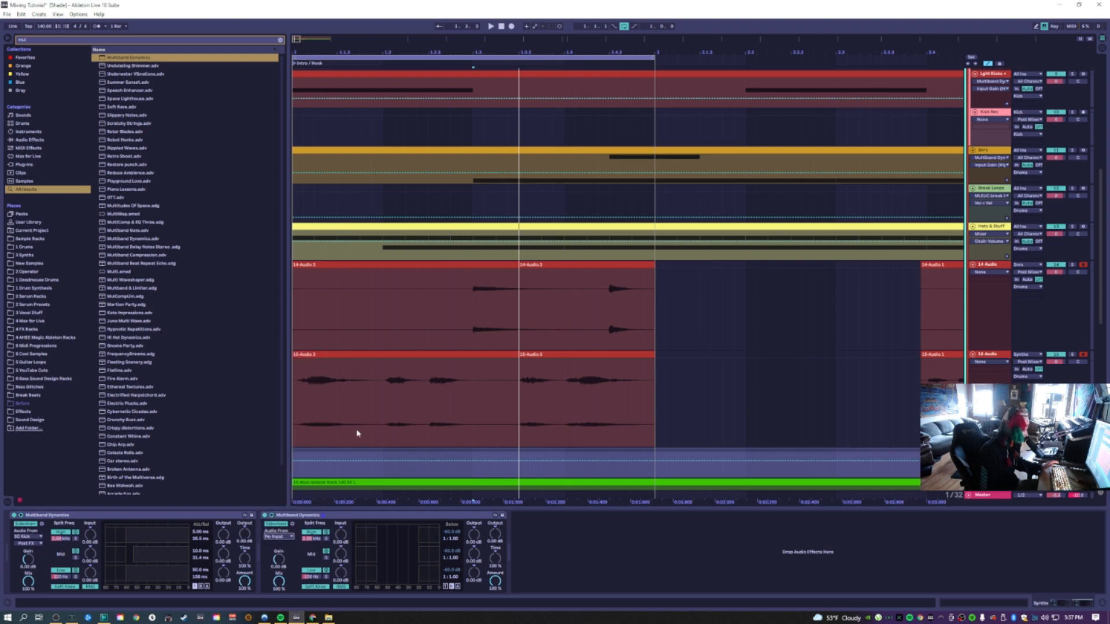
left_click(271, 515)
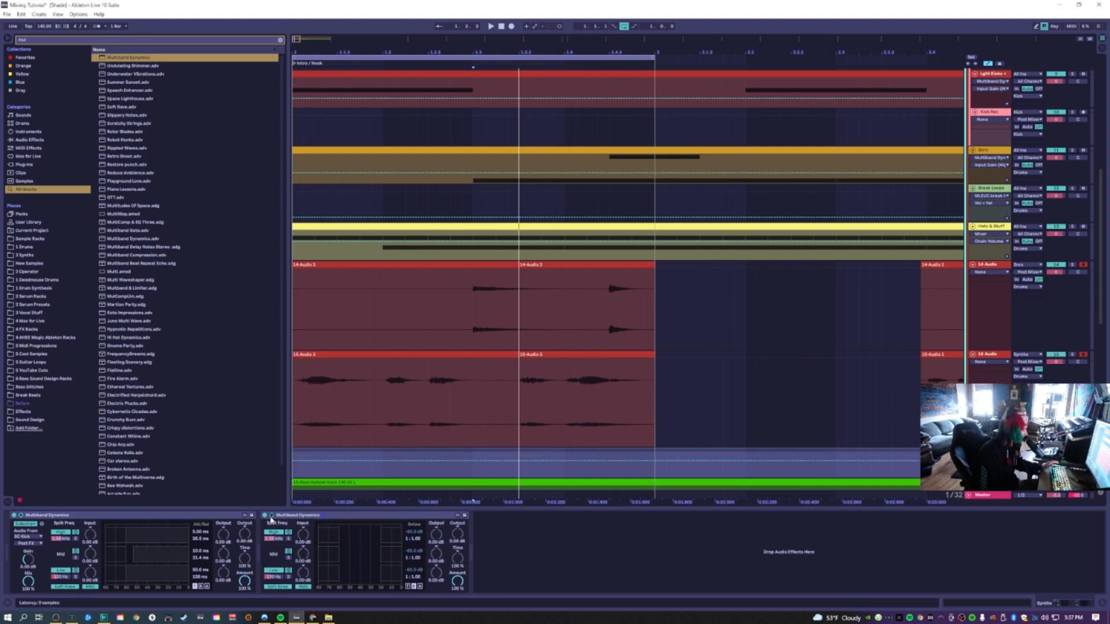
Toggle the first Multiband Dynamics and adjust a band setting on the second one
left_click(22, 516)
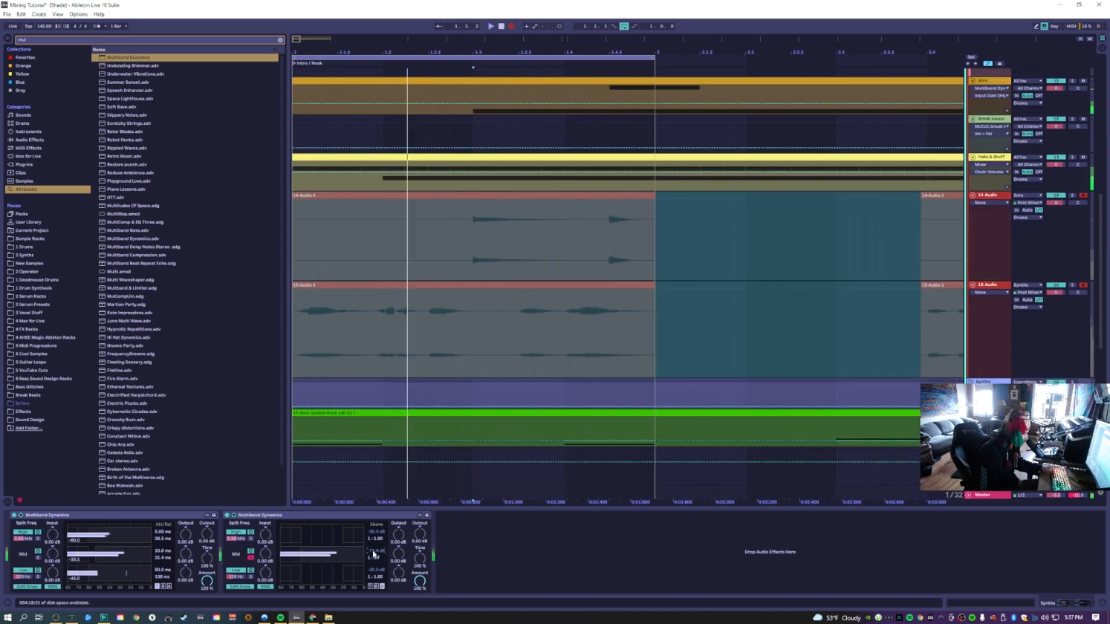
left_click(370, 587)
left_click_drag(375, 558, 376, 578)
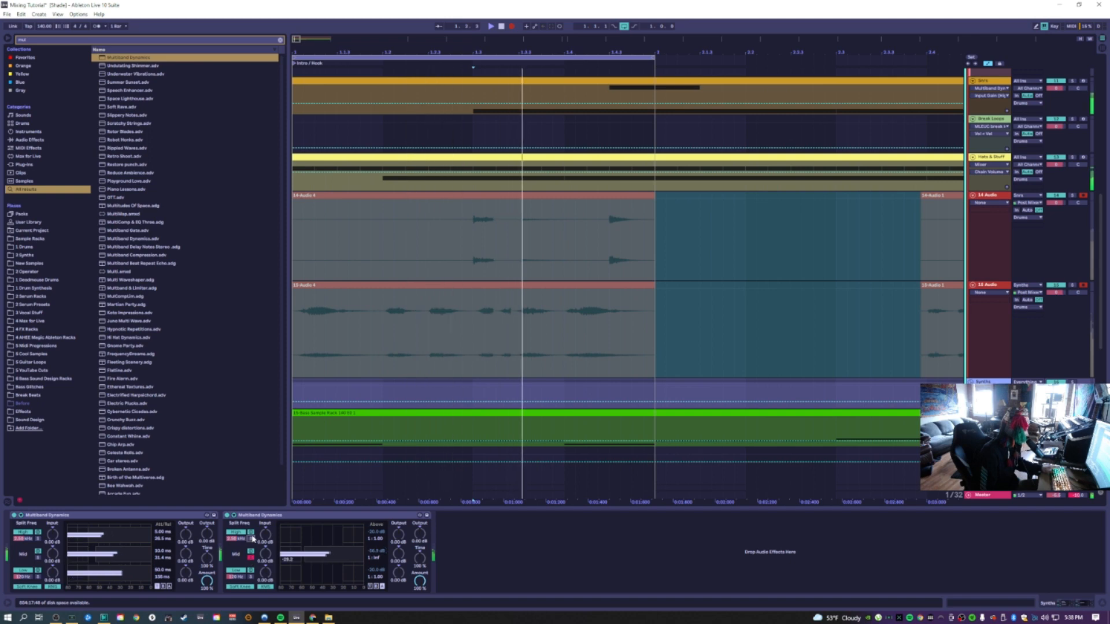
Select the audio track and toggle band options on its second Multiband Dynamics
scroll(505, 320, "up", 4)
left_click(488, 203)
left_click(475, 214)
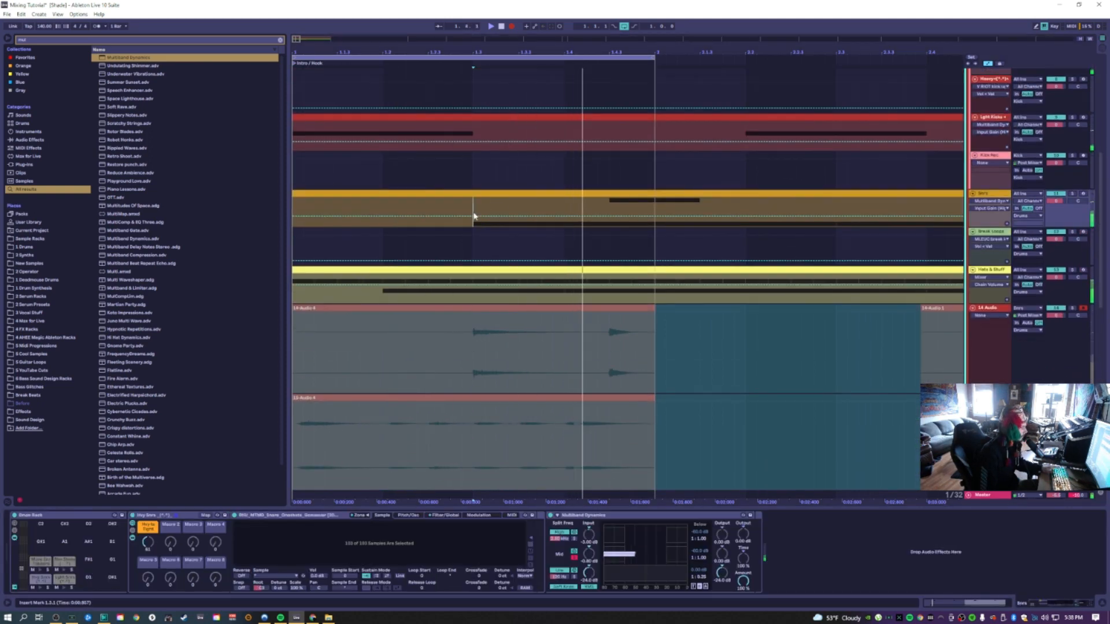
scroll(527, 376, "down", 3)
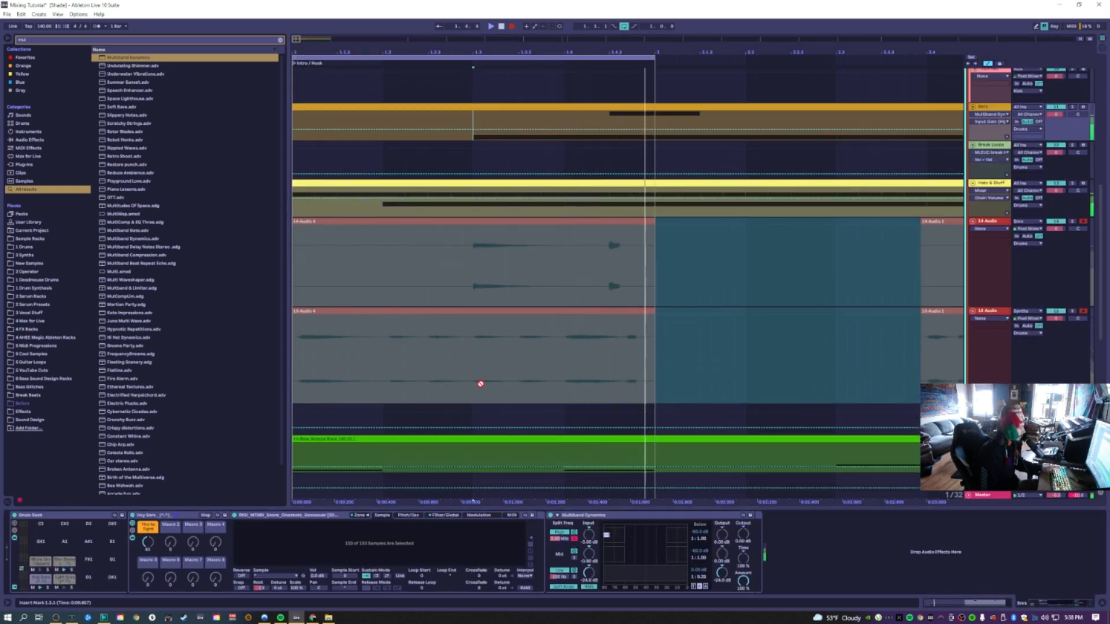
left_click(474, 419)
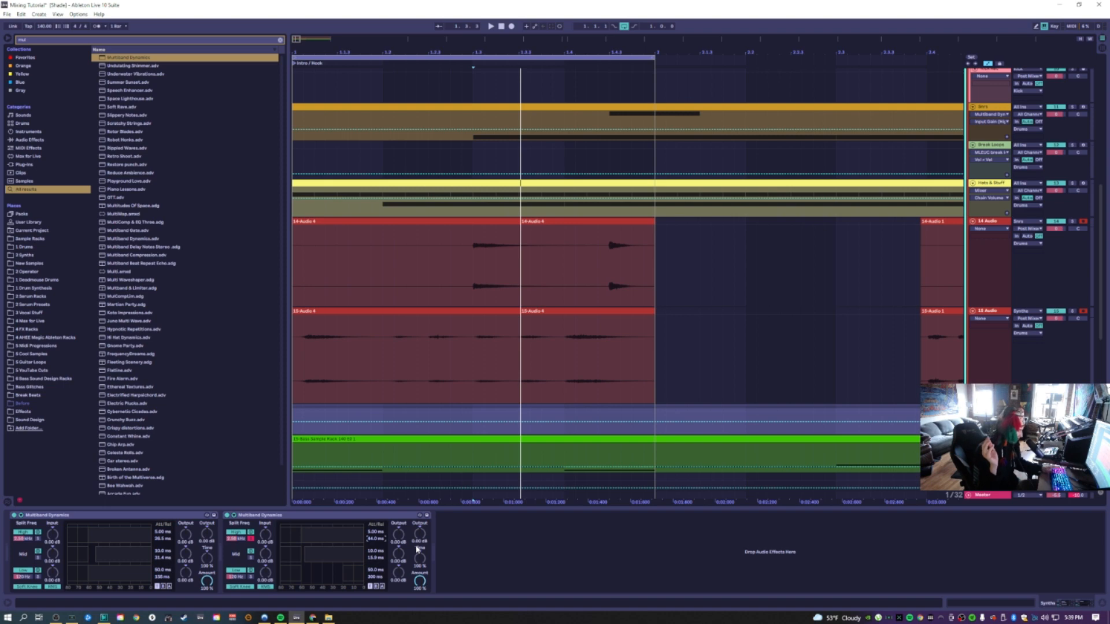
left_click(380, 587)
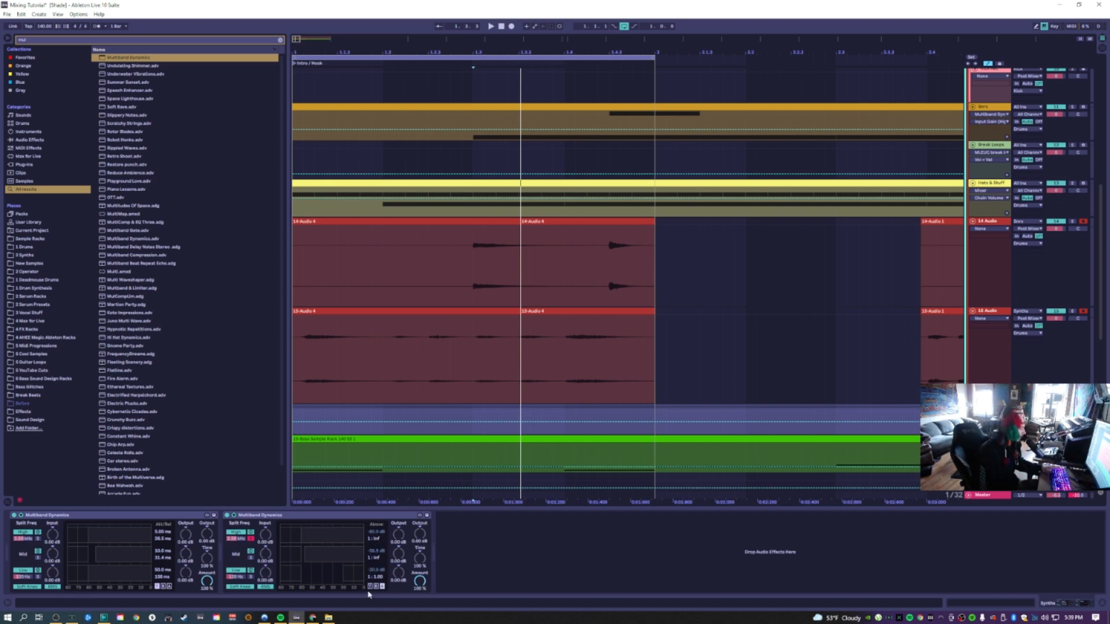
left_click(370, 587)
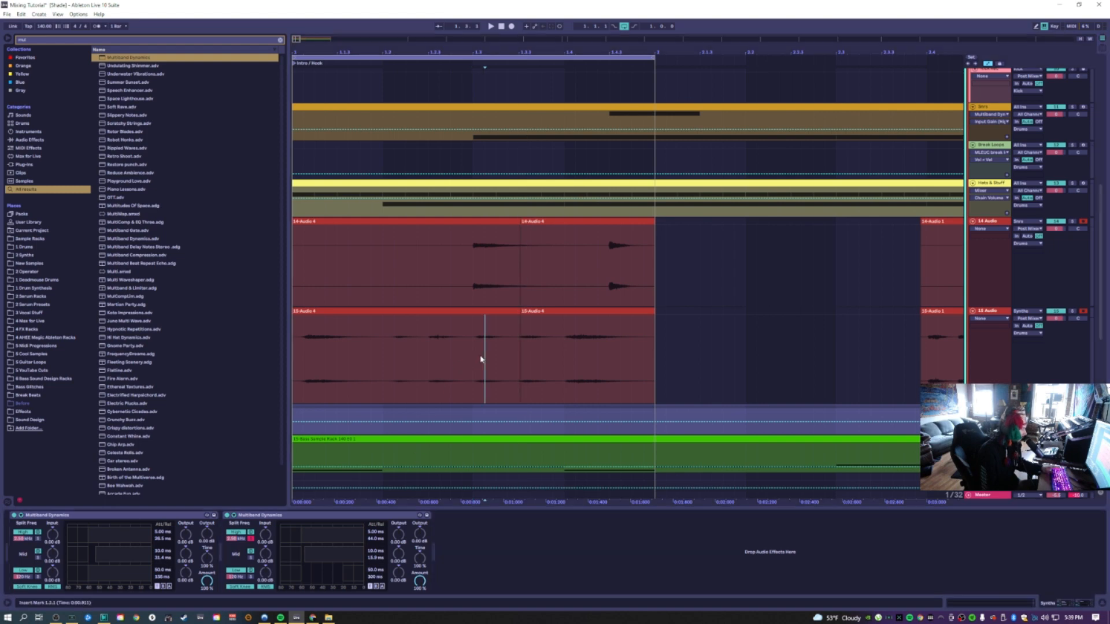
Select the recorded clips on the 14 Audio and 13 Audio tracks and consolidate them
mouse_move(473, 355)
left_mouse_down()
mouse_move(508, 355)
mouse_move(479, 364)
left_mouse_up()
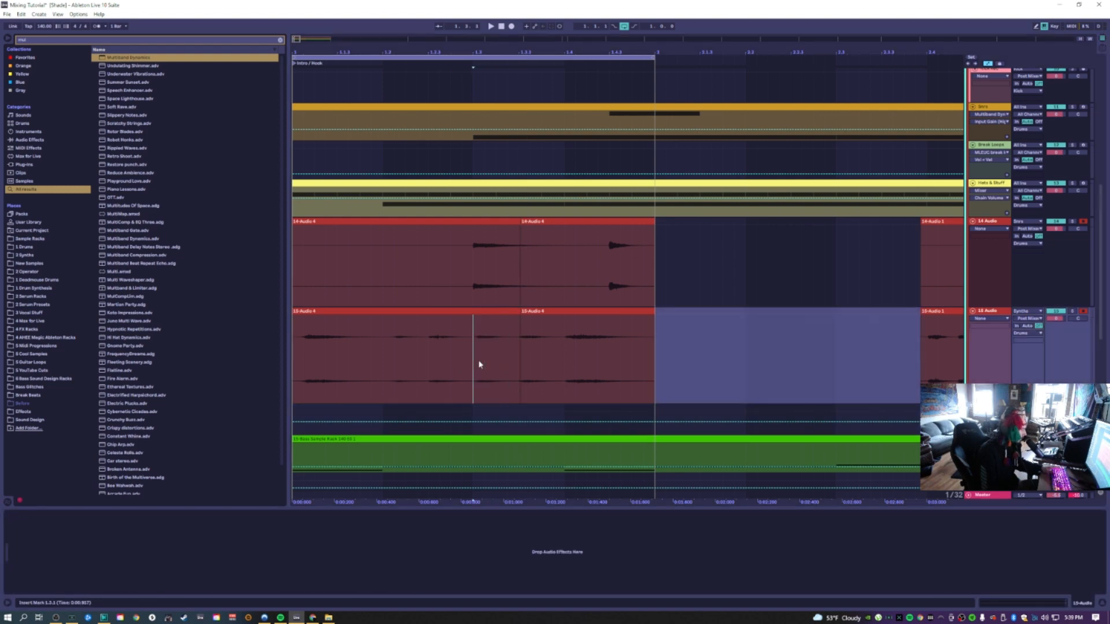
left_click(619, 312)
left_click(469, 319, "shift")
left_click(473, 313, "shift")
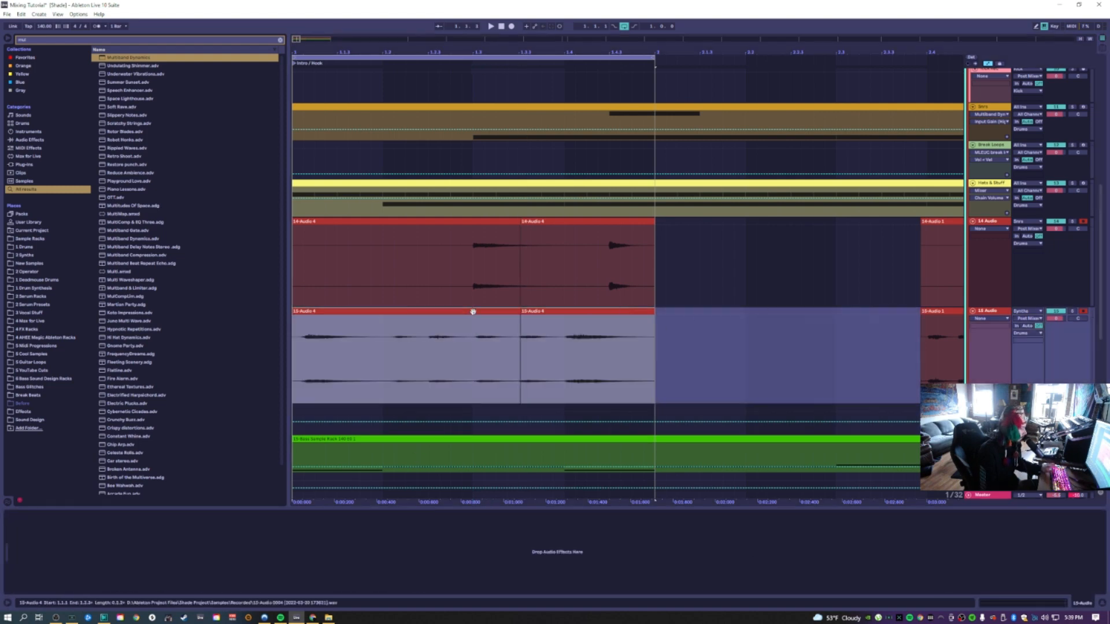
left_click(480, 220, "shift")
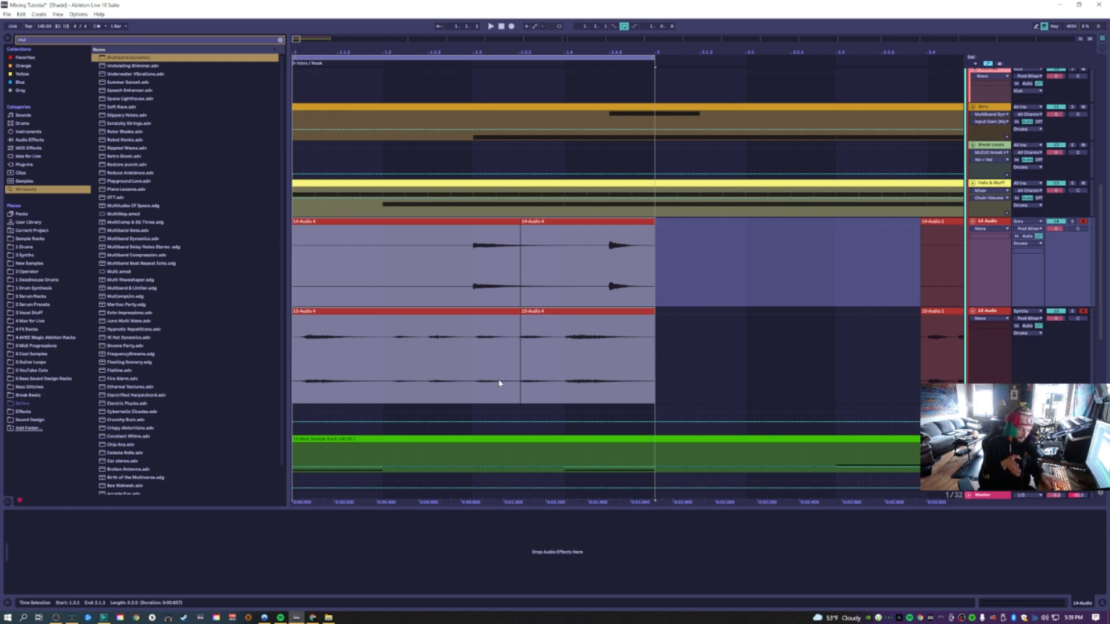
key("ctrl+j")
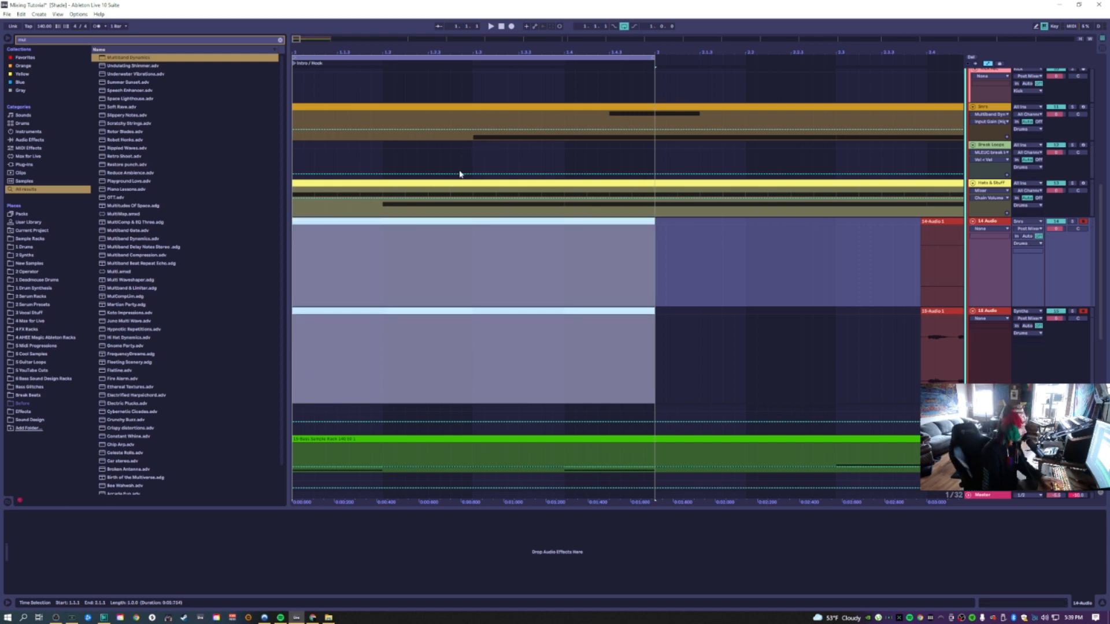
left_click(521, 347)
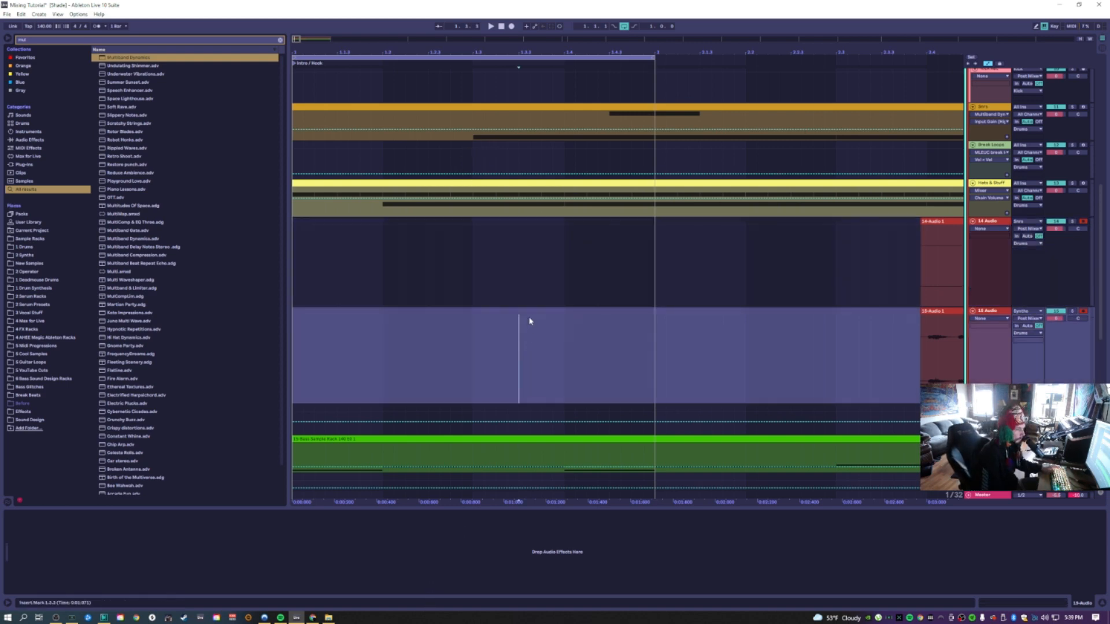
scroll(547, 323, "up", 2)
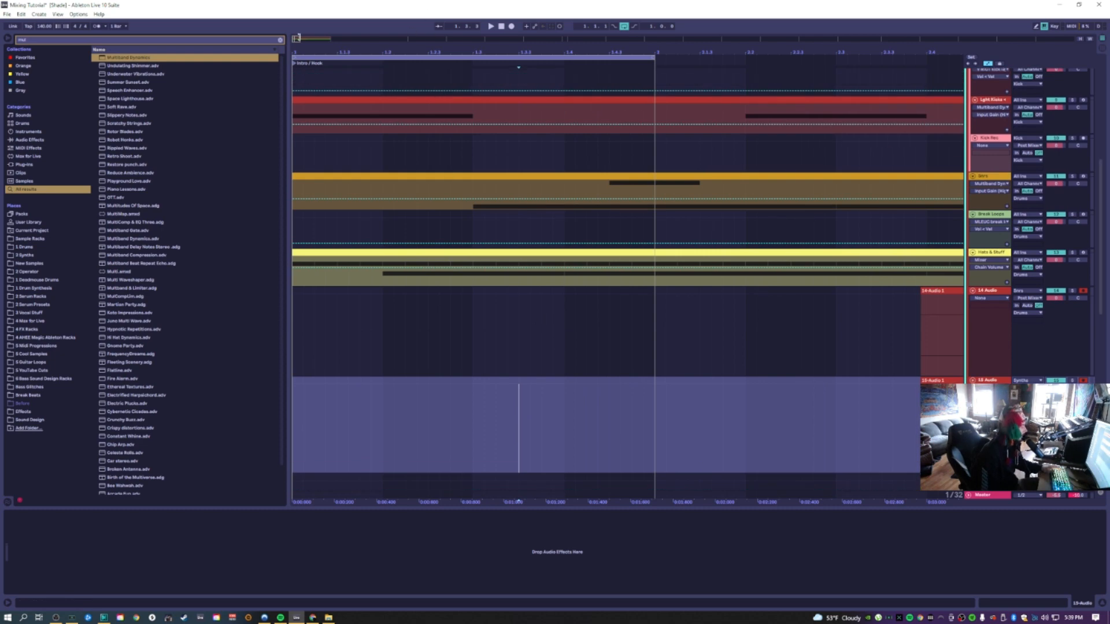
left_click_drag(298, 37, 337, 39)
scroll(382, 144, "down", 2)
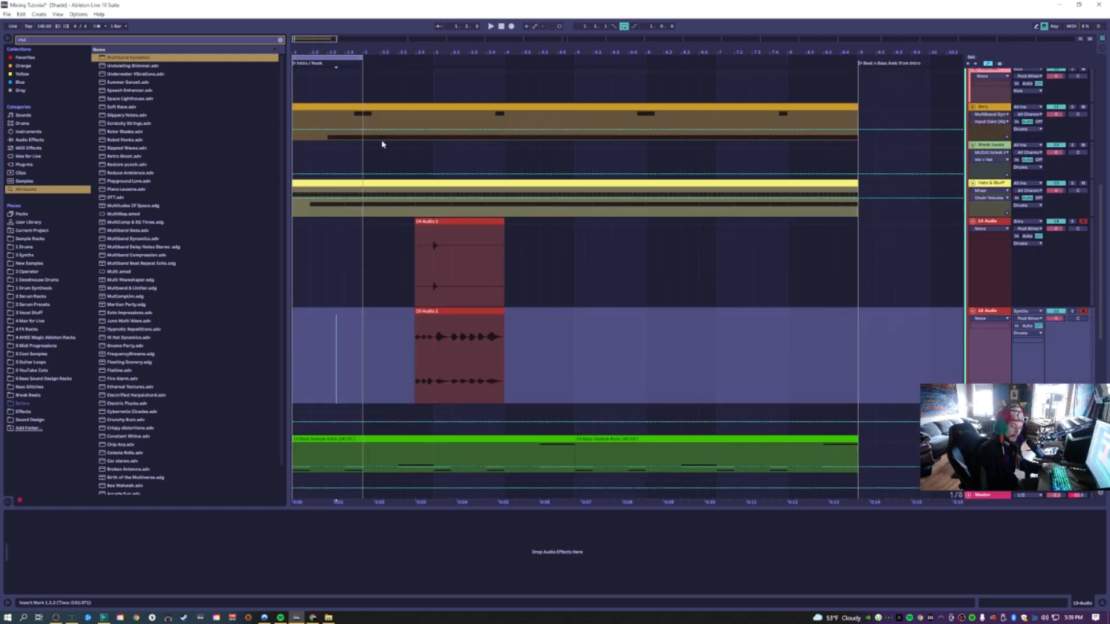